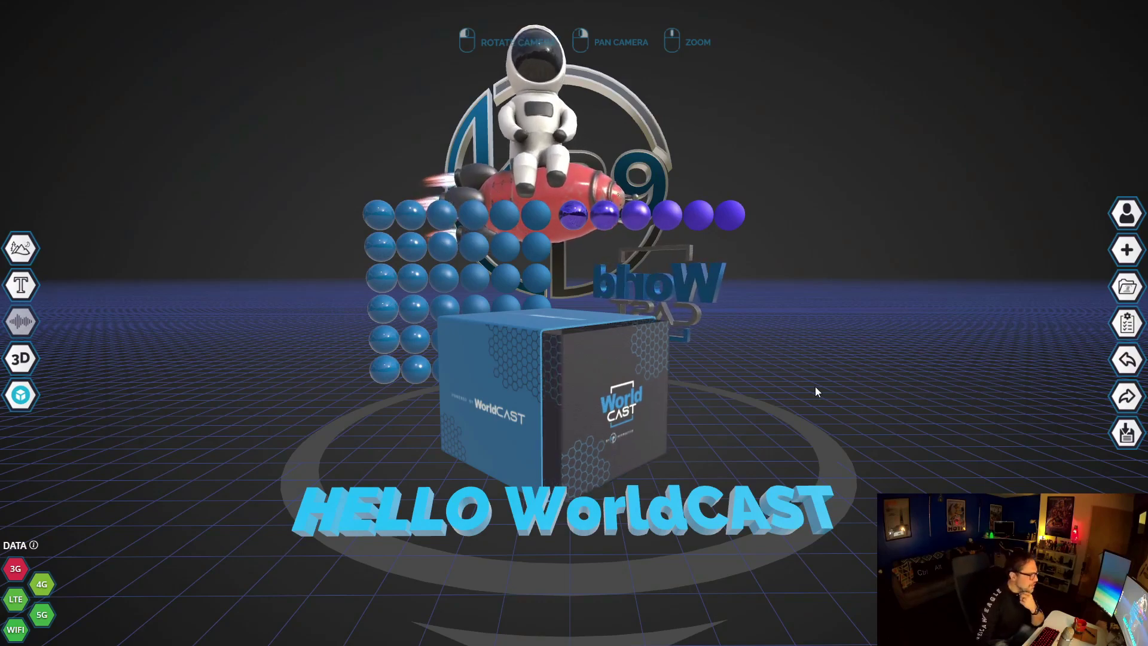
- Examine the scene from several angles and inspect the properties of the HELLO WorldCAST text asset
{"action": "left_click_drag", "start_coordinate": [867, 363], "coordinate": [783, 401]}
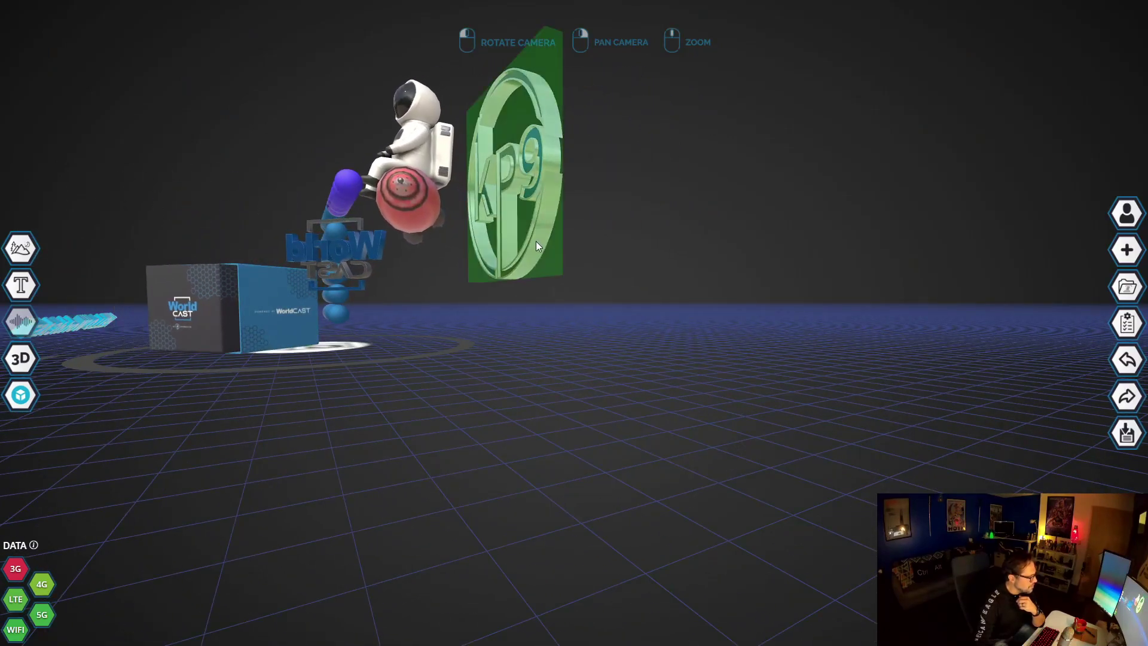
{"action": "left_click_drag", "start_coordinate": [568, 400], "coordinate": [593, 429]}
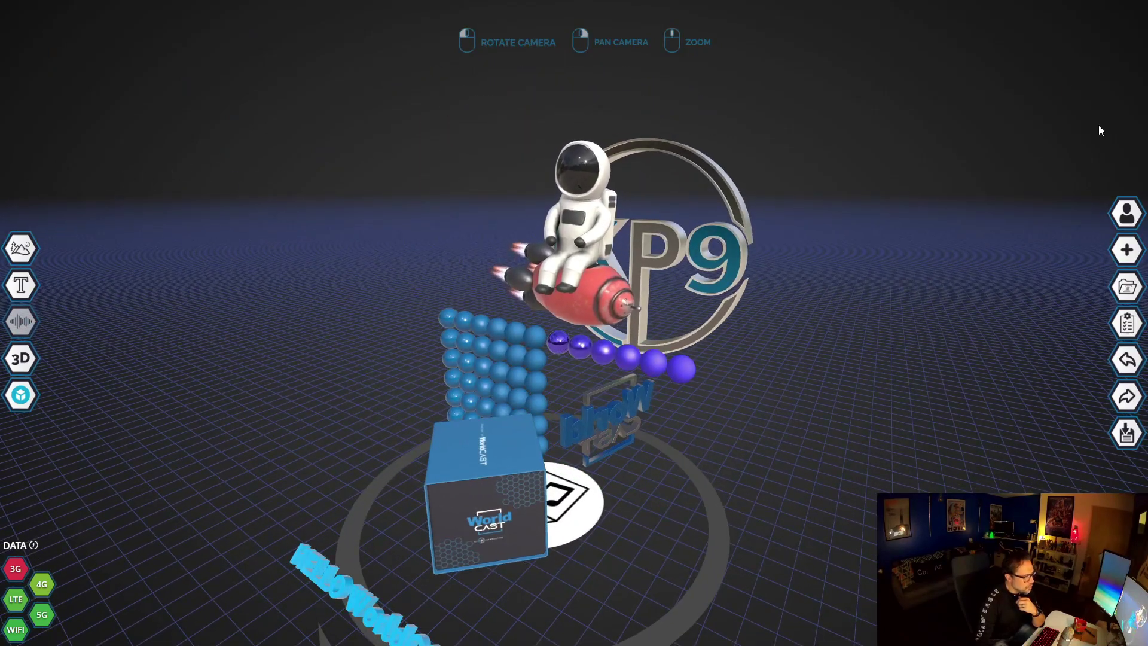
{"action": "left_click", "coordinate": [477, 515]}
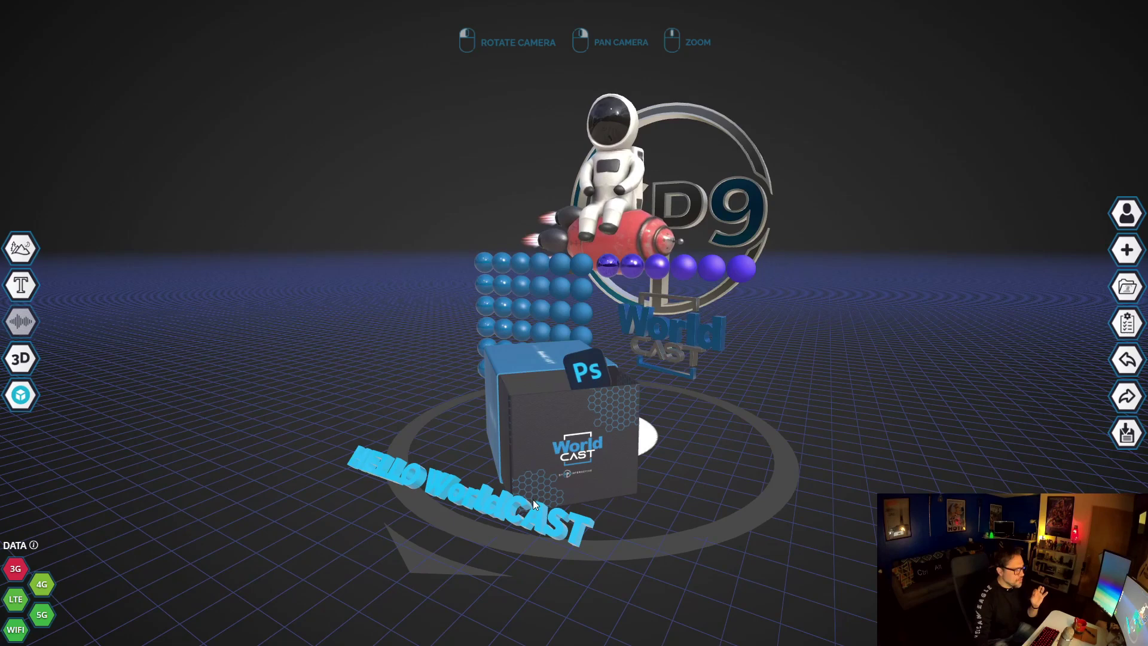
{"action": "left_click", "coordinate": [524, 517]}
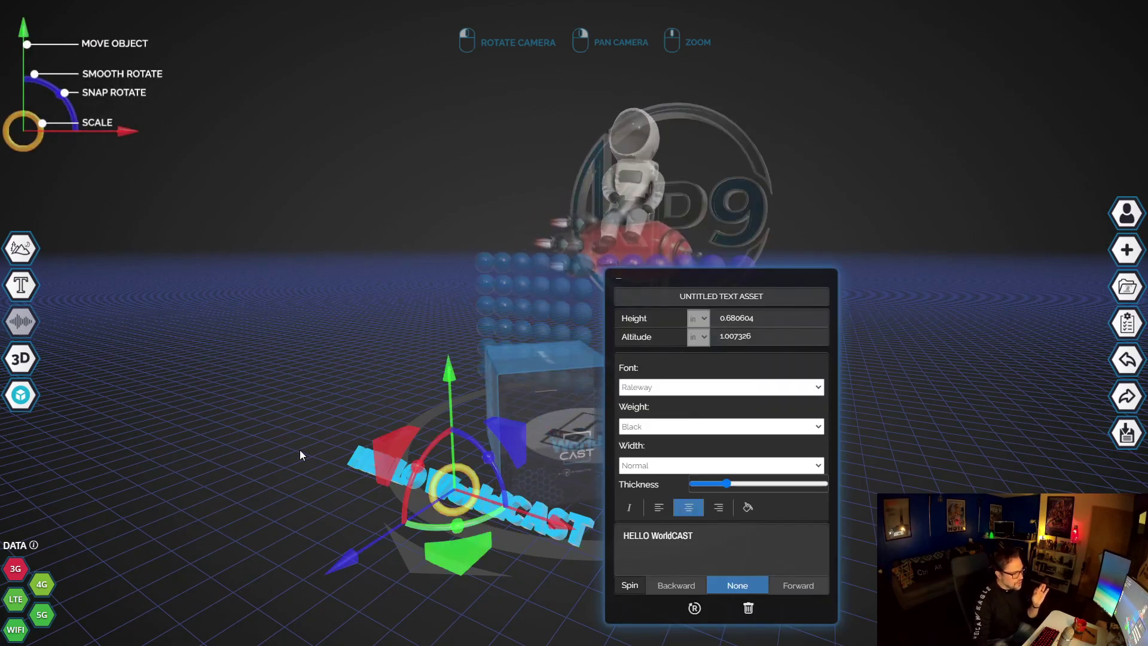
{"action": "left_click_drag", "start_coordinate": [300, 450], "coordinate": [315, 440]}
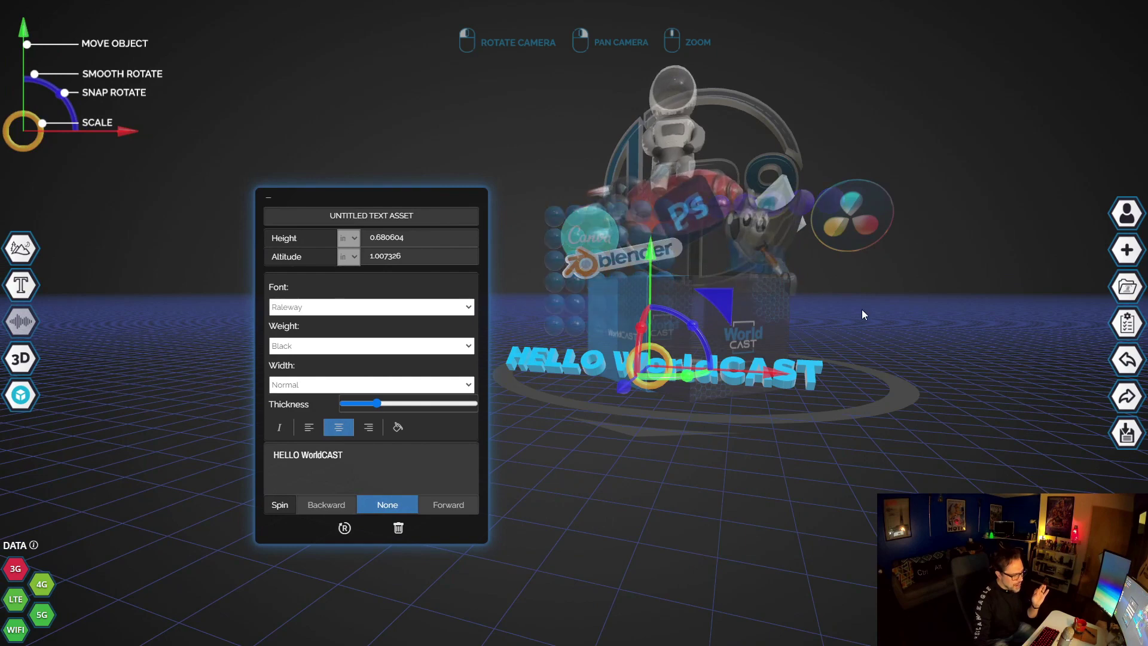
{"action": "left_click_drag", "start_coordinate": [862, 310], "coordinate": [872, 341]}
{"action": "left_click", "coordinate": [958, 448]}
{"action": "left_click_drag", "start_coordinate": [959, 452], "coordinate": [660, 487]}
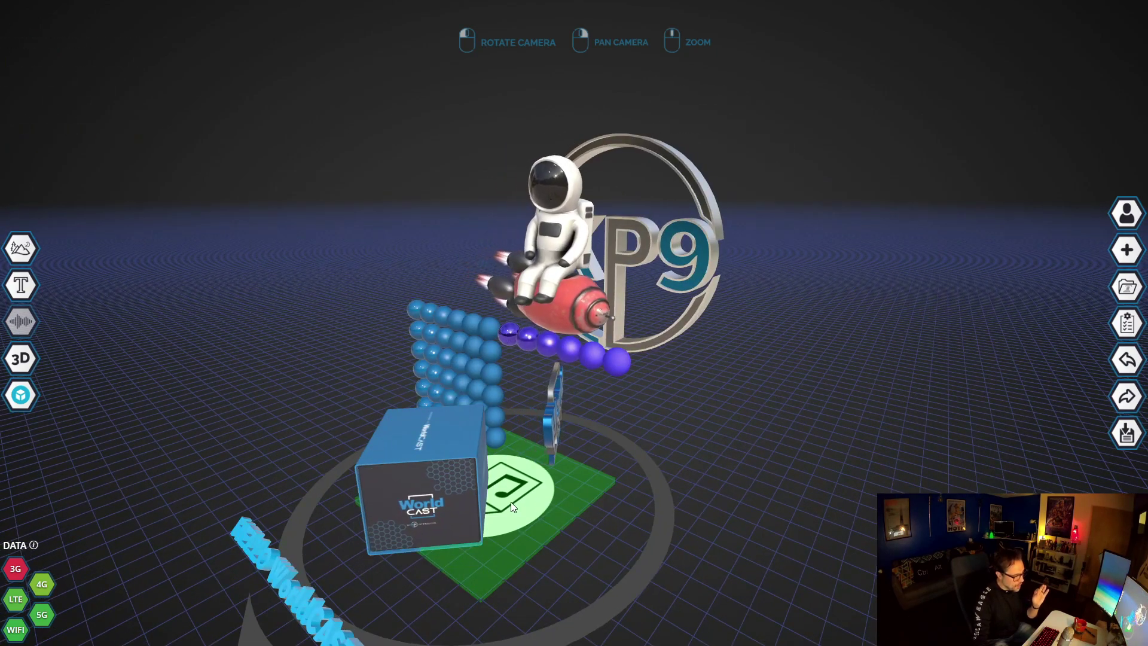
- Inspect the properties of the brand box, the sports audio asset and the cosmonaut on a rocket model
{"action": "left_click_drag", "start_coordinate": [797, 485], "coordinate": [849, 477]}
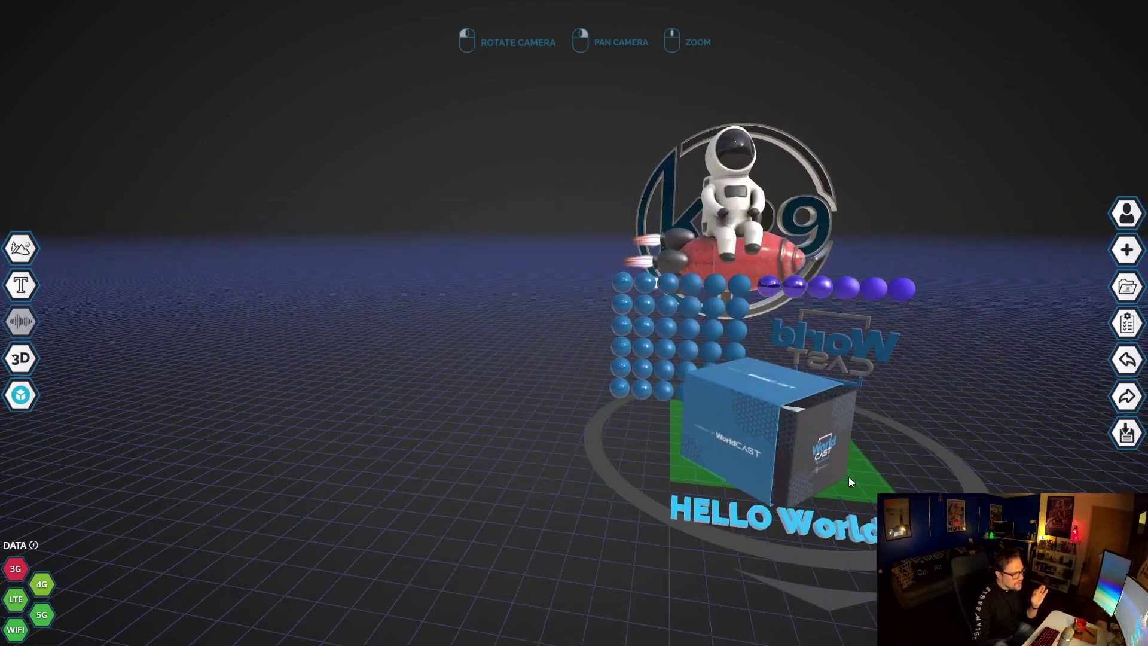
{"action": "left_click", "coordinate": [848, 476]}
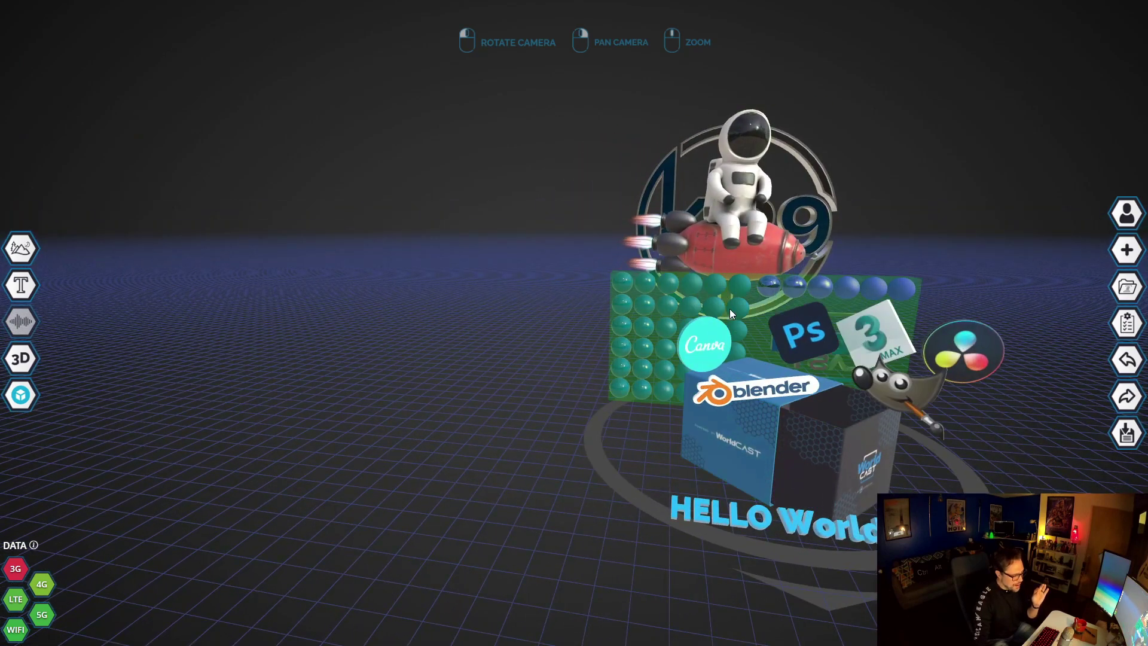
{"action": "left_click", "coordinate": [756, 429]}
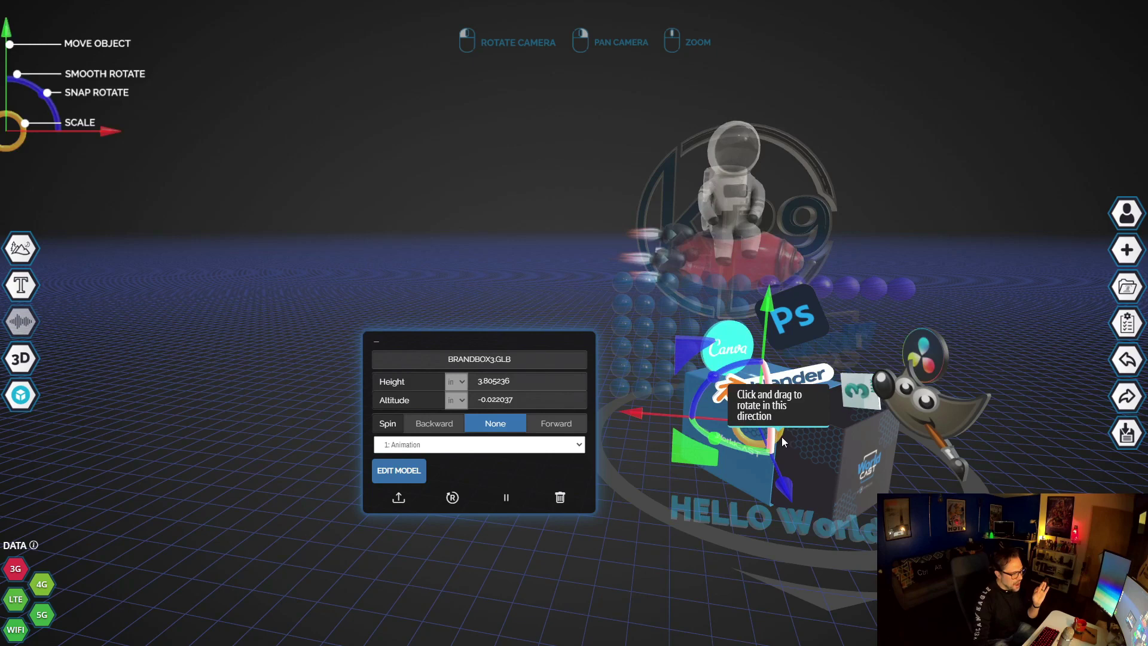
{"action": "left_click", "coordinate": [792, 438]}
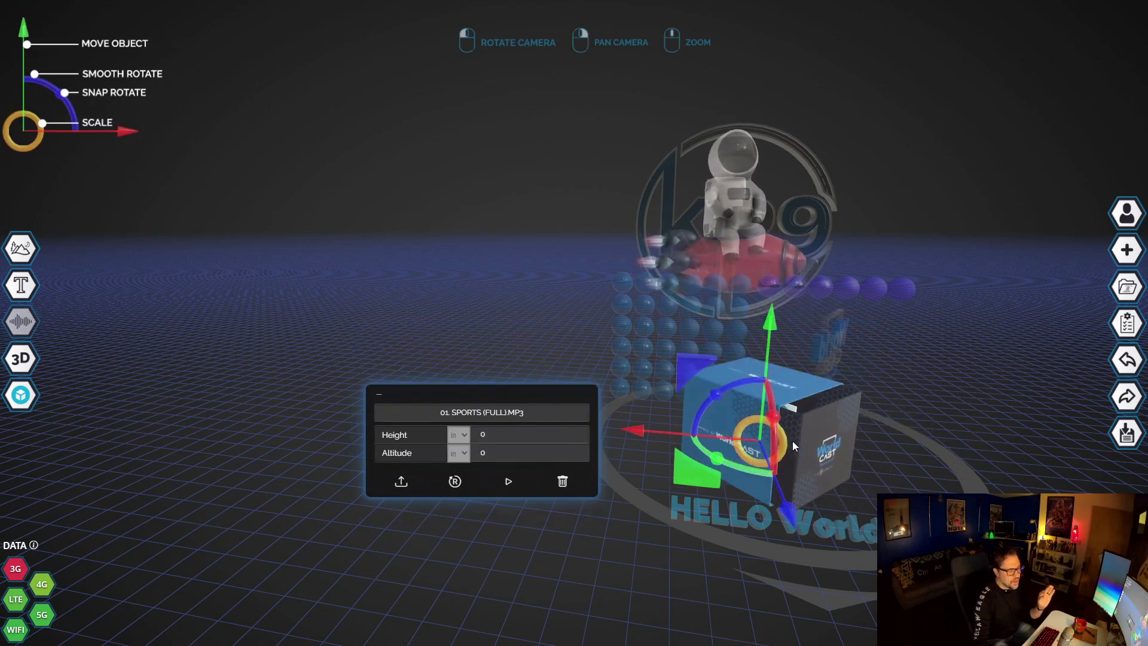
{"action": "left_click", "coordinate": [808, 161]}
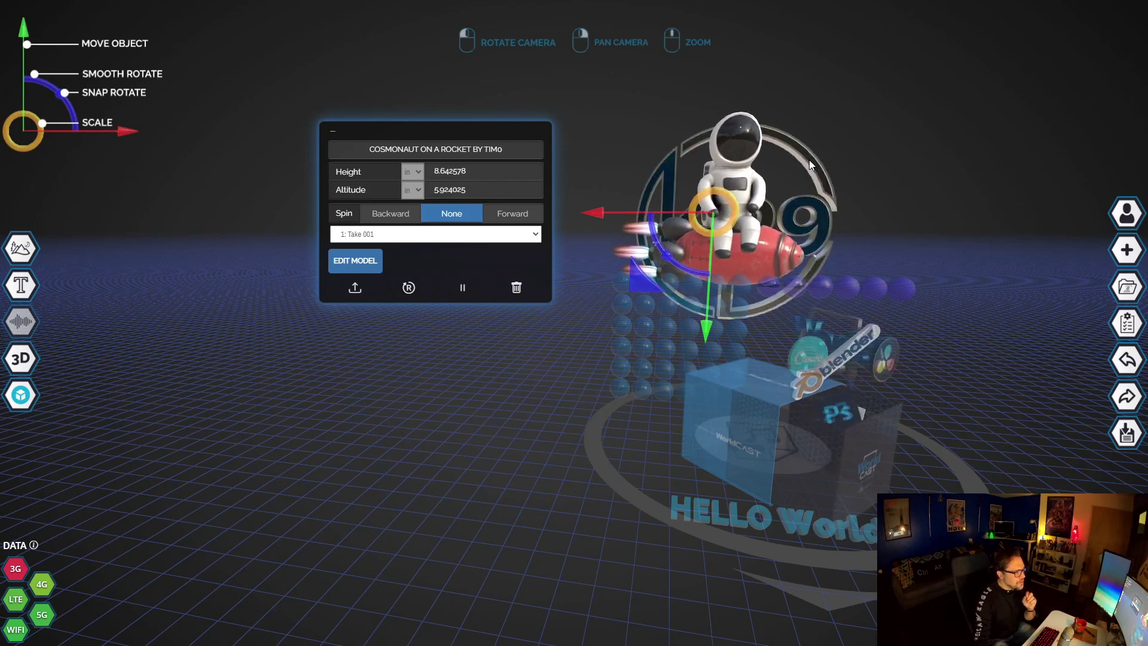
- Shrink the KP9 logo to a height of about 4.98 and lower it to an altitude of about 0.29
{"action": "left_click", "coordinate": [809, 159]}
{"action": "left_click_drag", "start_coordinate": [957, 190], "coordinate": [840, 202]}
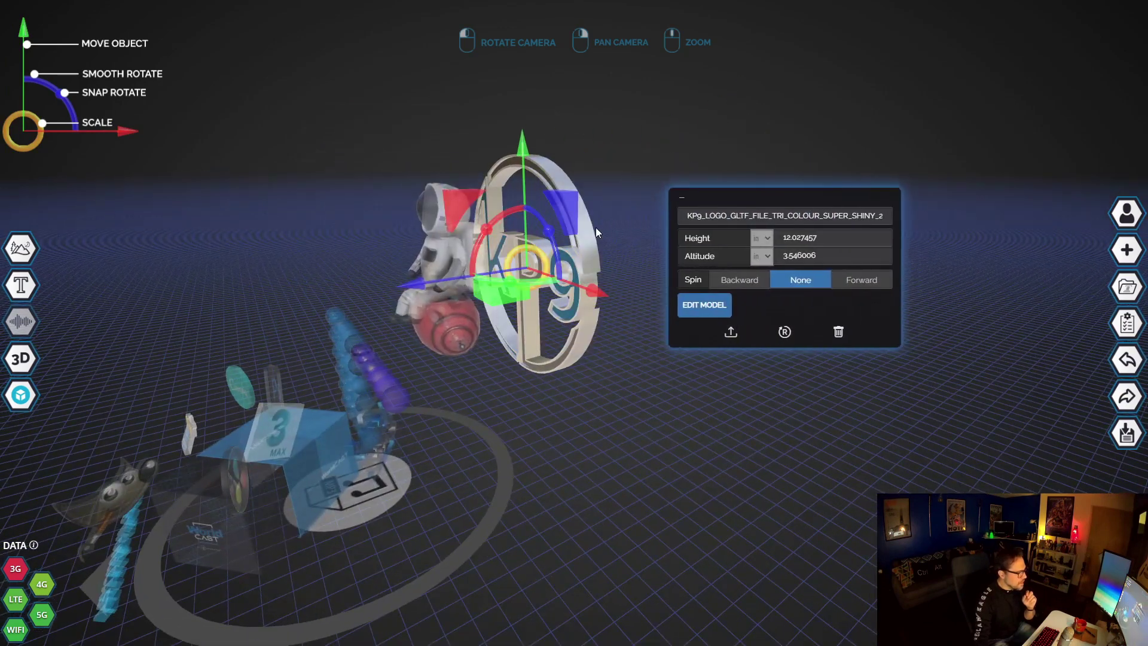
{"action": "left_click_drag", "start_coordinate": [534, 253], "coordinate": [536, 257]}
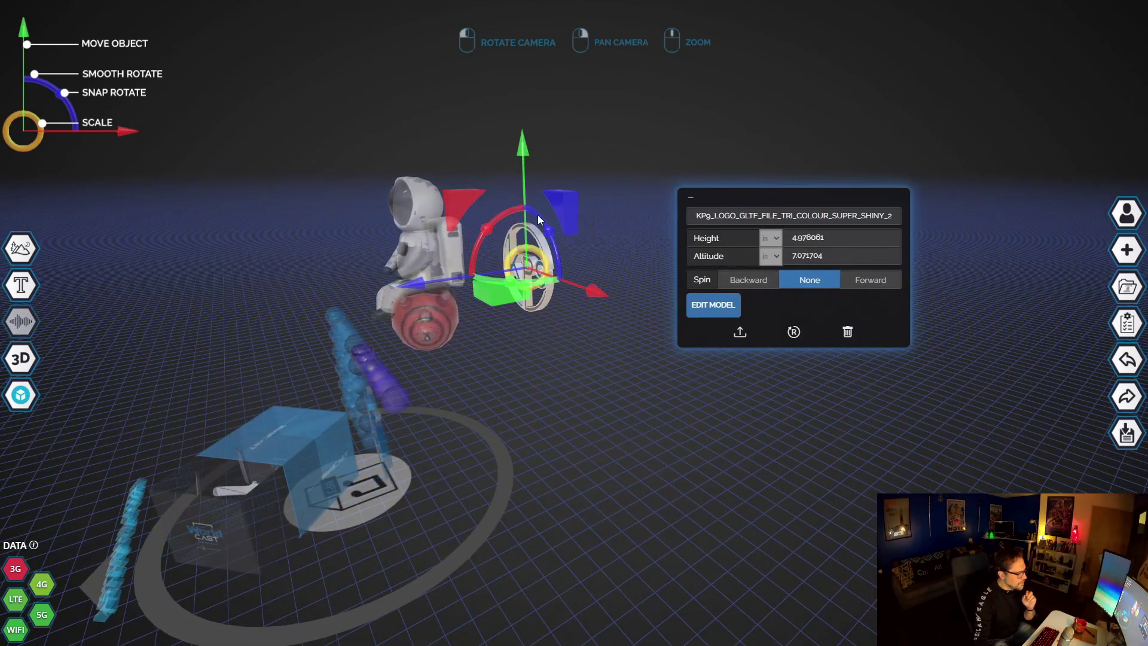
{"action": "left_click_drag", "start_coordinate": [524, 150], "coordinate": [534, 279]}
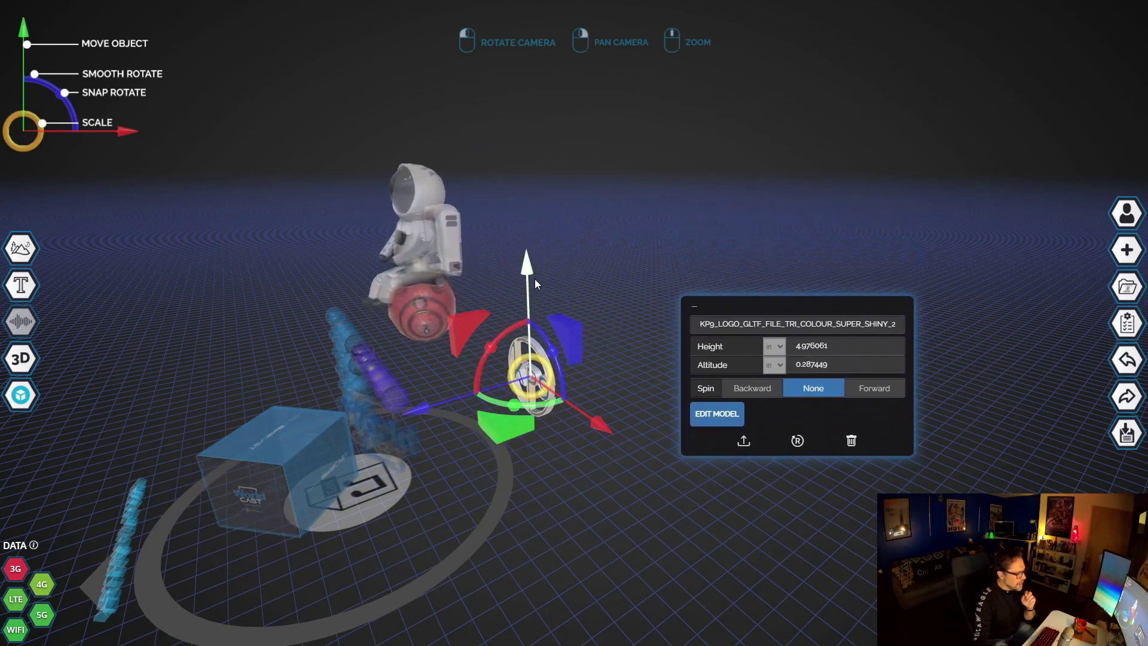
{"action": "left_click", "coordinate": [583, 489]}
{"action": "left_click_drag", "start_coordinate": [584, 490], "coordinate": [598, 496]}
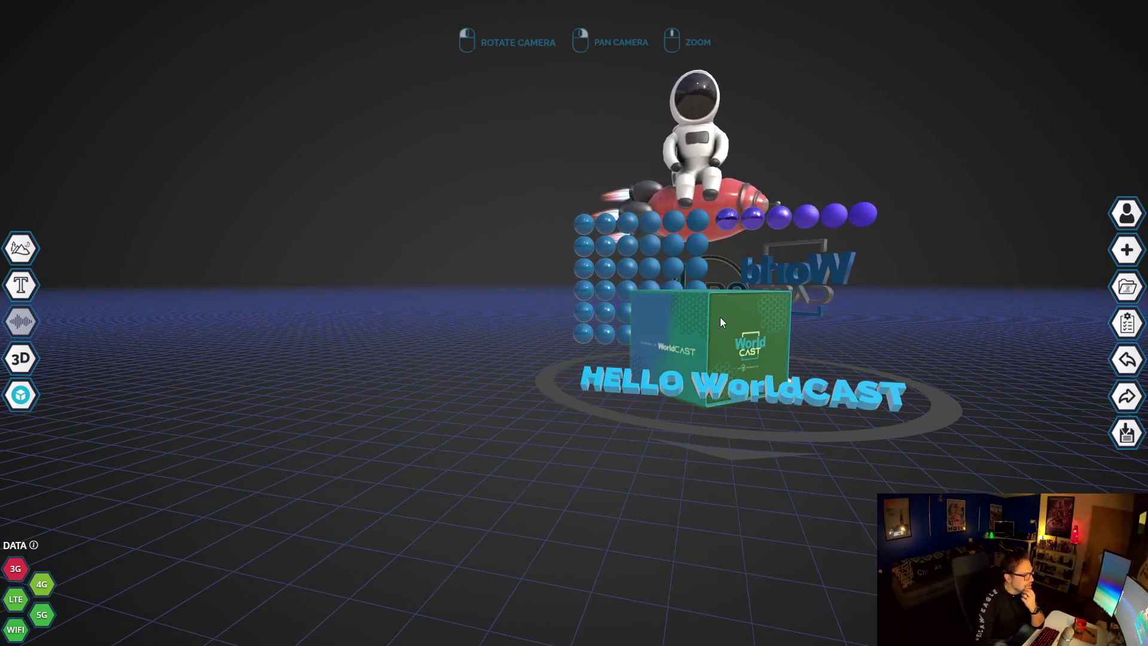
- Cycle the selection through the overlapping objects around the brand box until the KP9 logo behind it is selected
{"action": "left_click", "coordinate": [722, 281]}
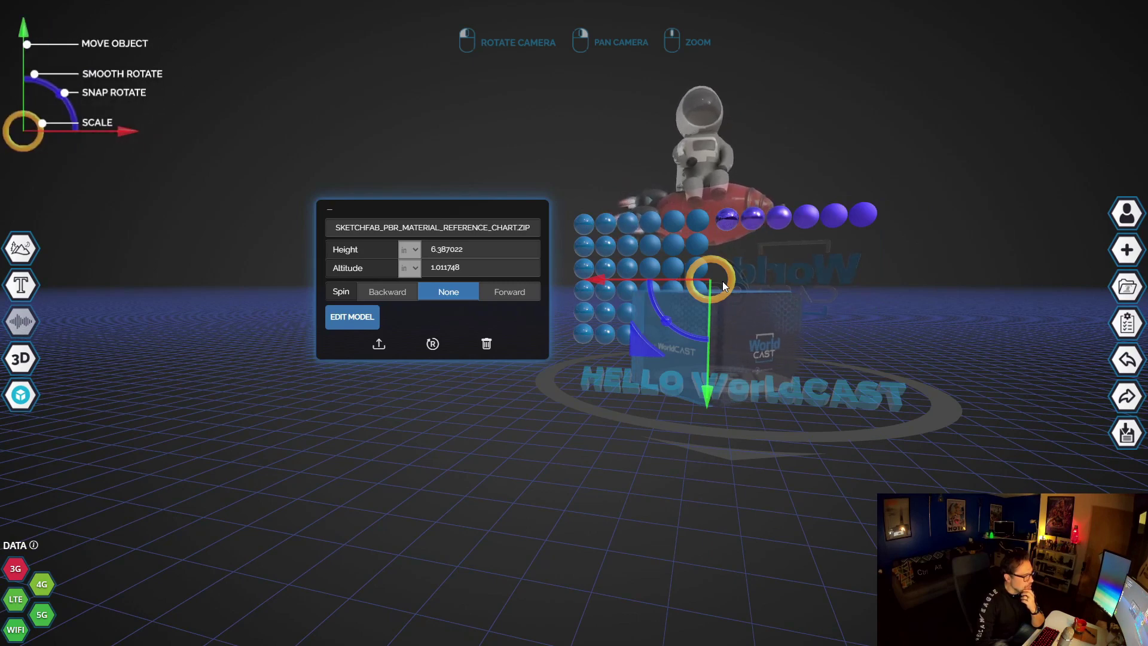
{"action": "left_click", "coordinate": [739, 283]}
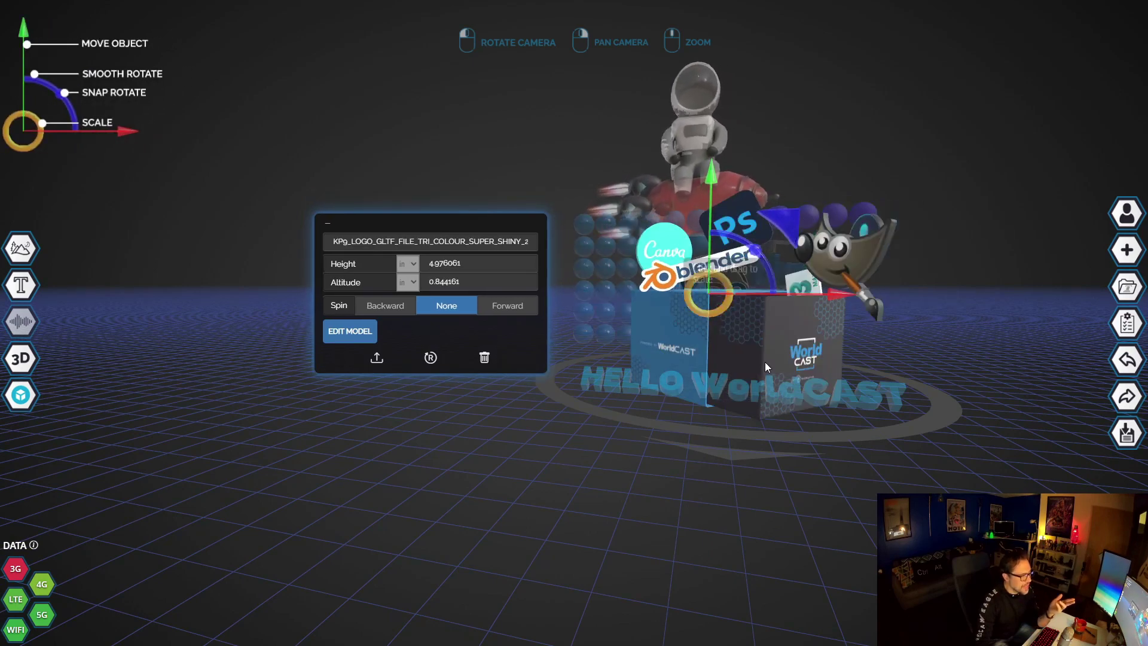
{"action": "left_click_drag", "start_coordinate": [766, 362], "coordinate": [767, 336]}
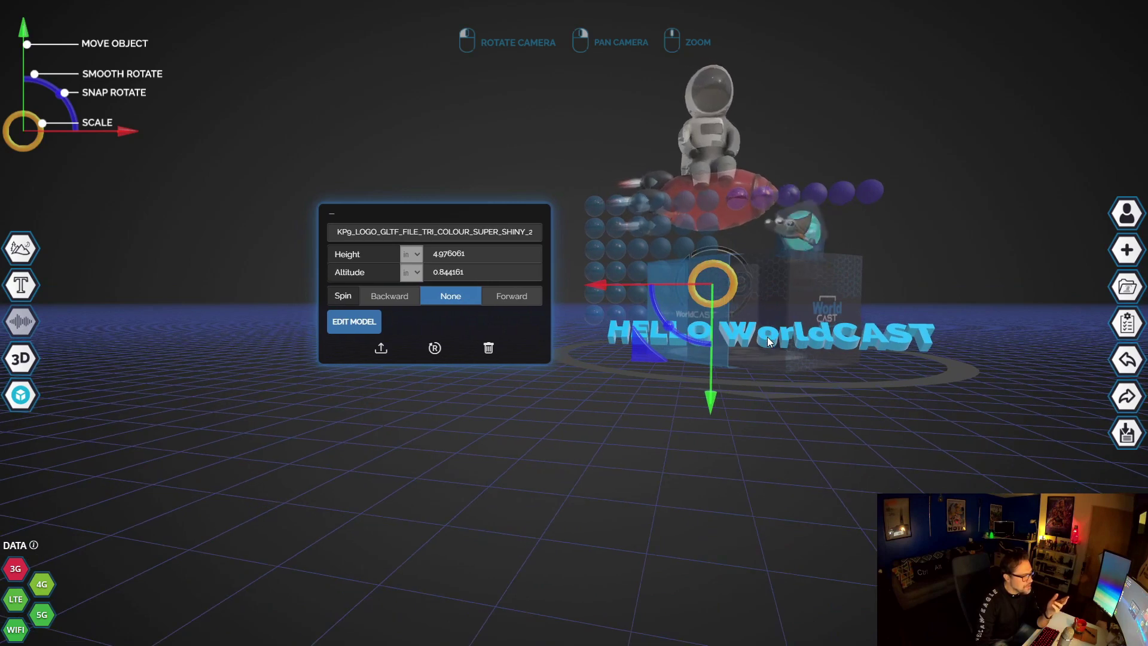
{"action": "left_click", "coordinate": [728, 429]}
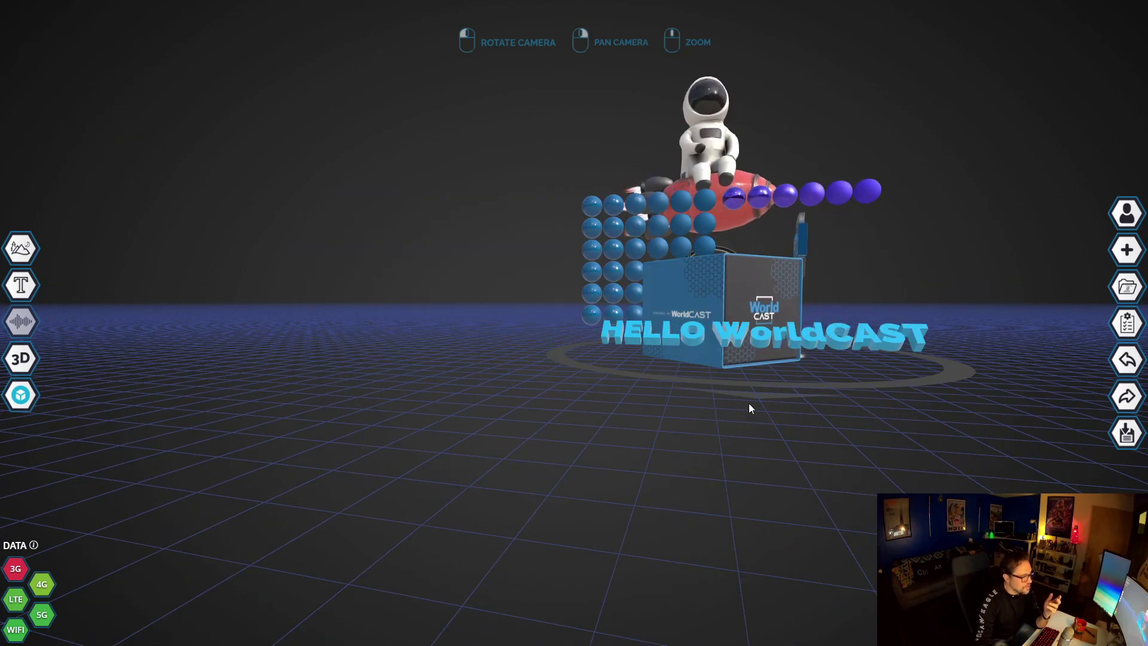
{"action": "left_click", "coordinate": [709, 289]}
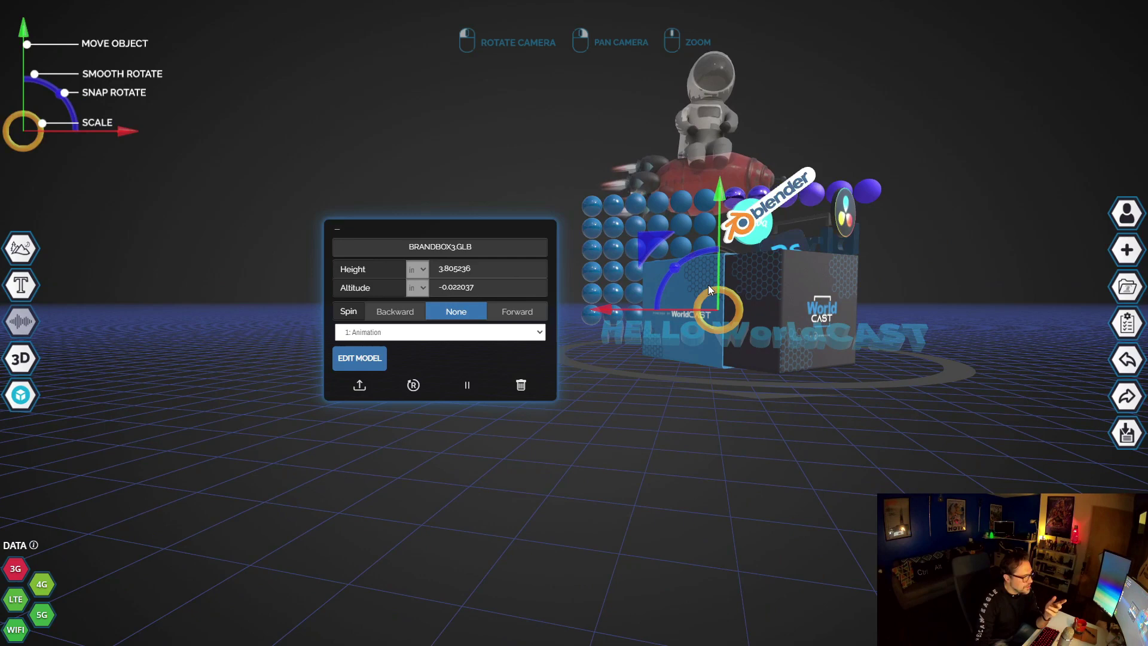
{"action": "left_click", "coordinate": [708, 284]}
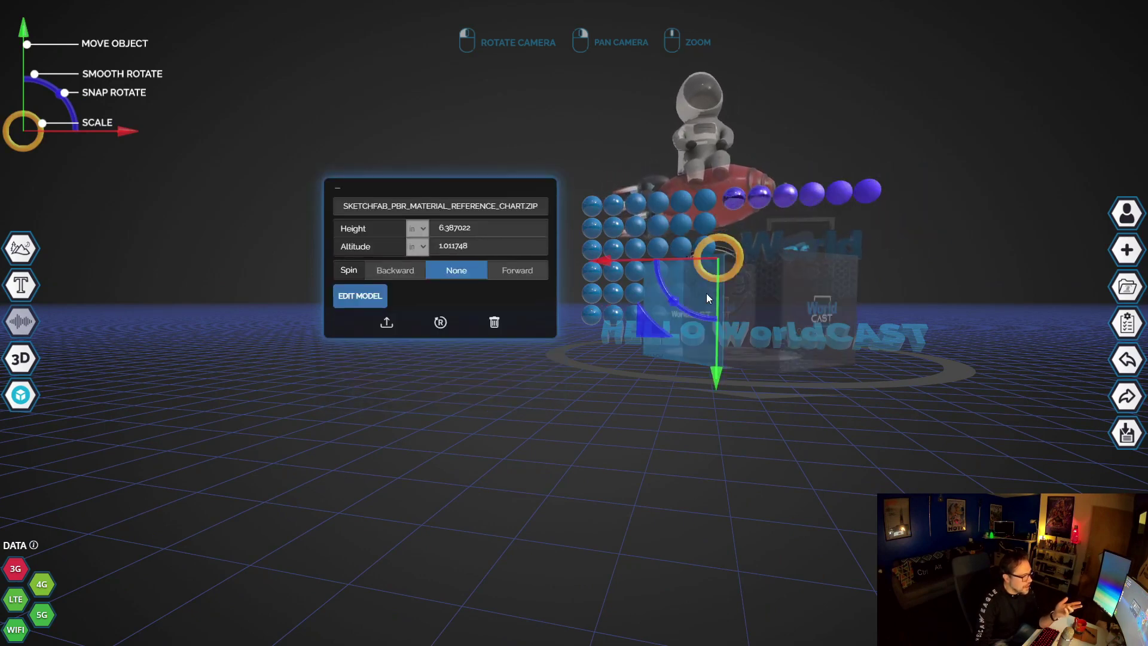
{"action": "left_click", "coordinate": [706, 297]}
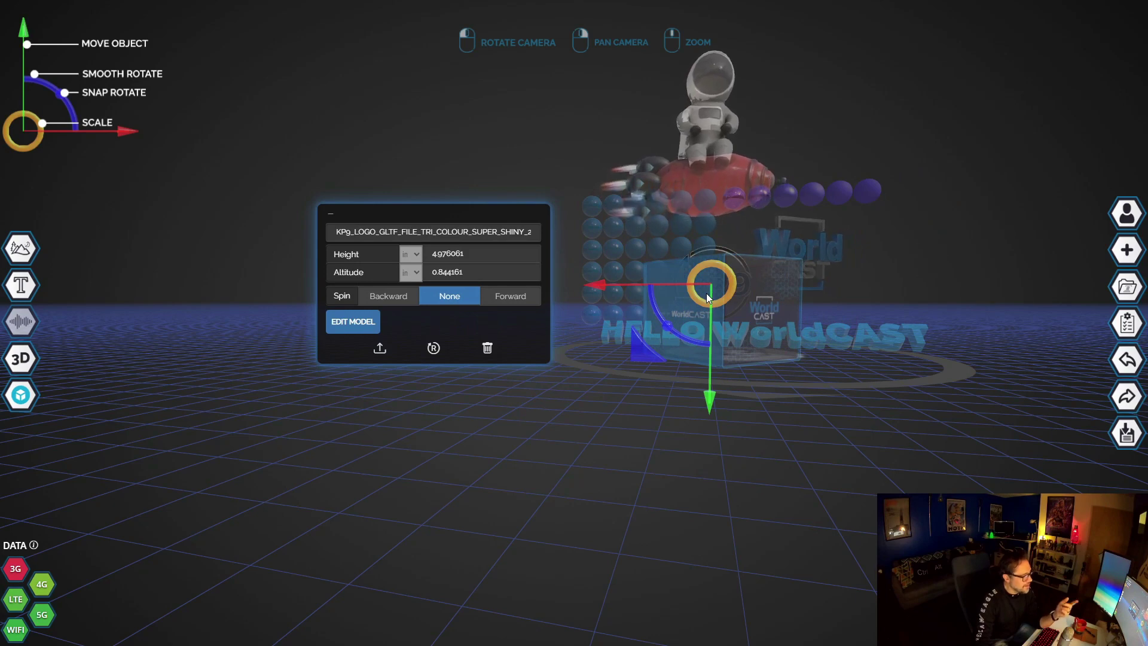
- Enlarge the KP9 logo to a height of about 13.62 and raise it to an altitude of about 2.46
{"action": "left_click_drag", "start_coordinate": [707, 297], "coordinate": [745, 273]}
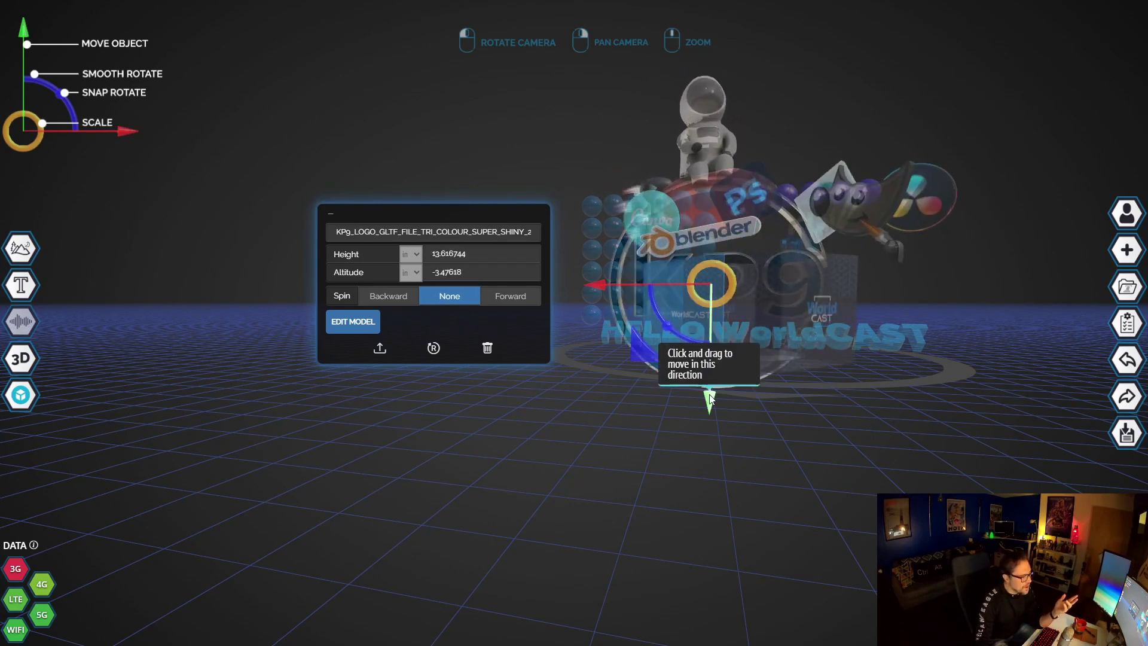
{"action": "left_click_drag", "start_coordinate": [710, 396], "coordinate": [702, 313]}
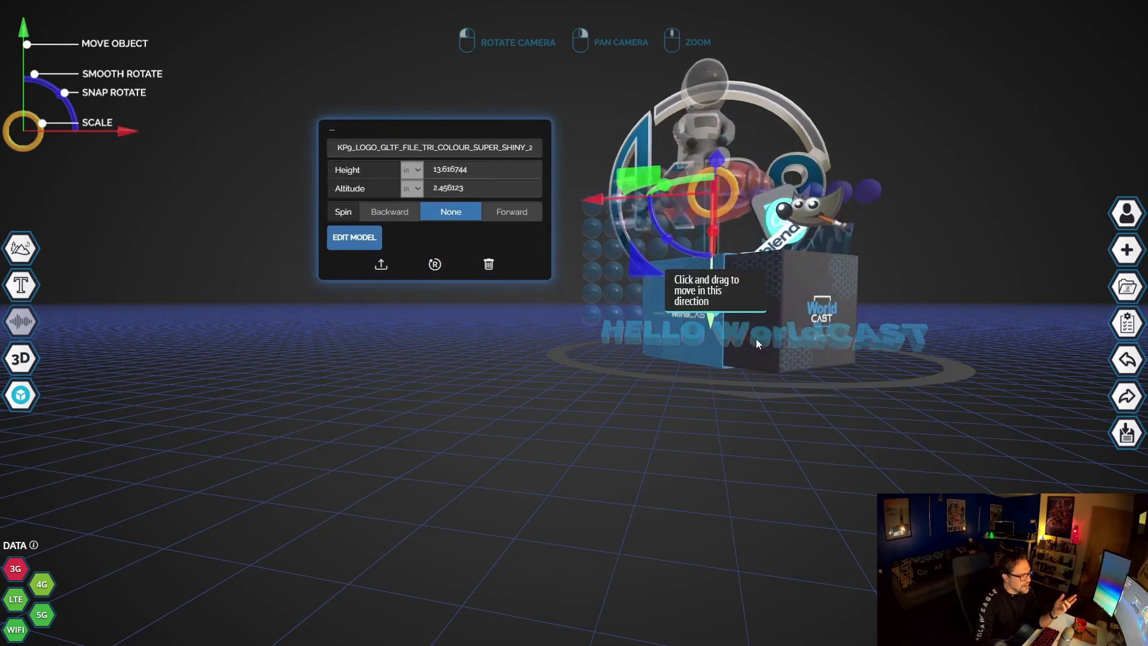
{"action": "left_click_drag", "start_coordinate": [991, 486], "coordinate": [834, 491]}
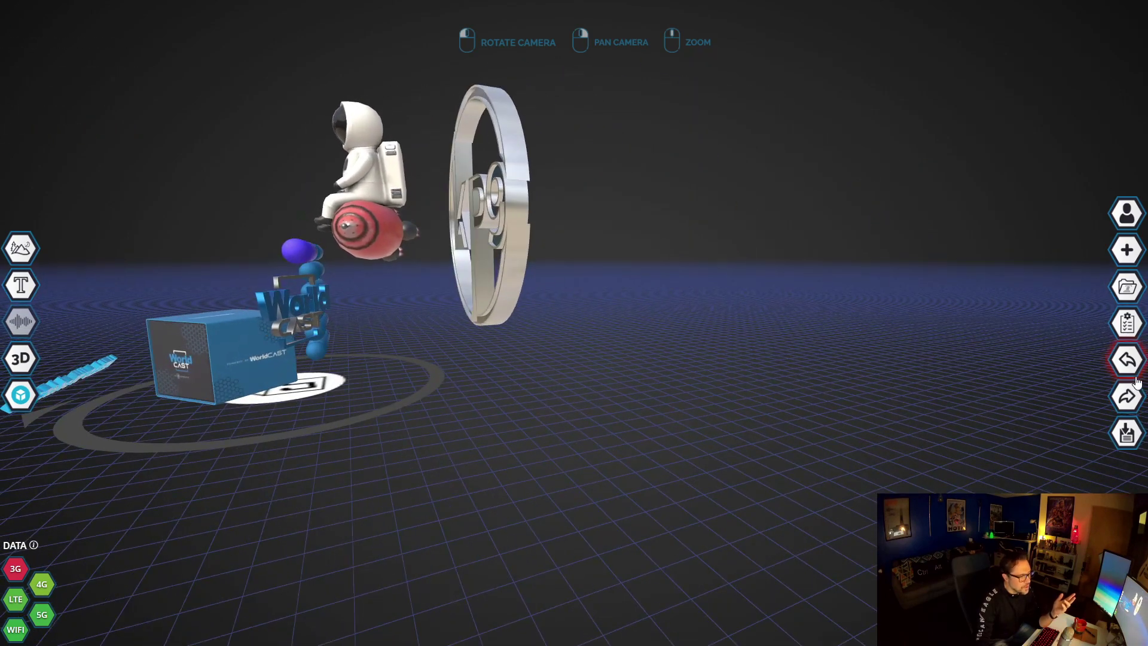
- Undo all the scaling and position changes made to the KP9 logo, then clear the selection
{"action": "left_click", "coordinate": [1129, 362]}
{"action": "left_click", "coordinate": [1128, 363]}
{"action": "left_click", "coordinate": [1129, 362]}
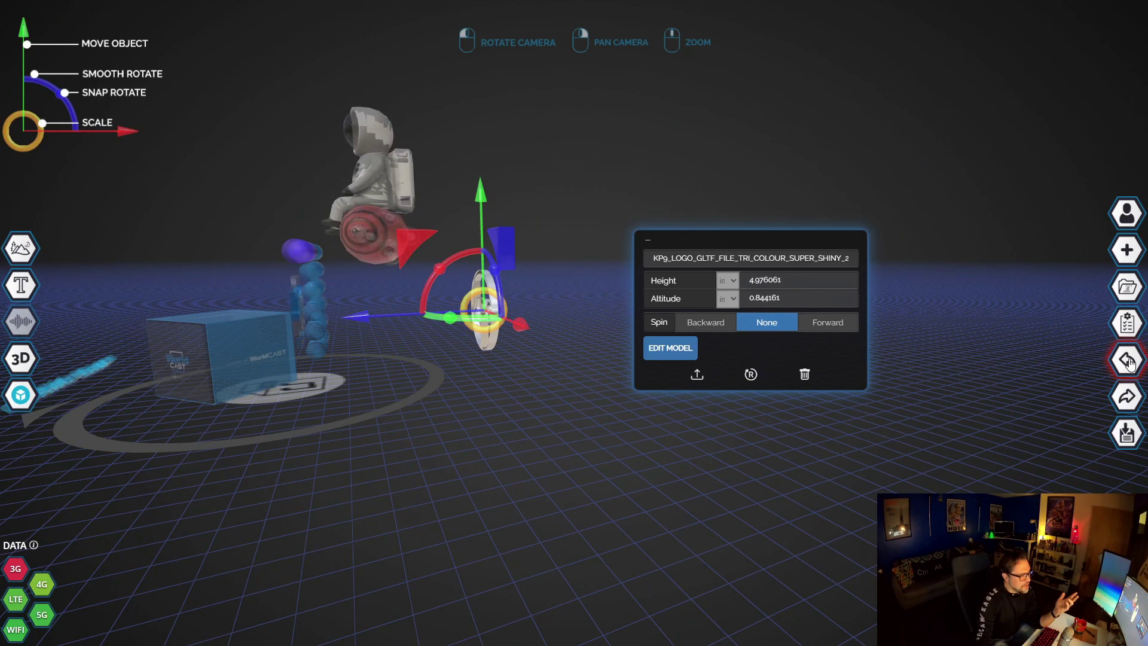
{"action": "left_click", "coordinate": [1129, 362]}
{"action": "left_click", "coordinate": [1128, 362]}
{"action": "left_click", "coordinate": [1128, 363]}
{"action": "left_click", "coordinate": [1129, 362]}
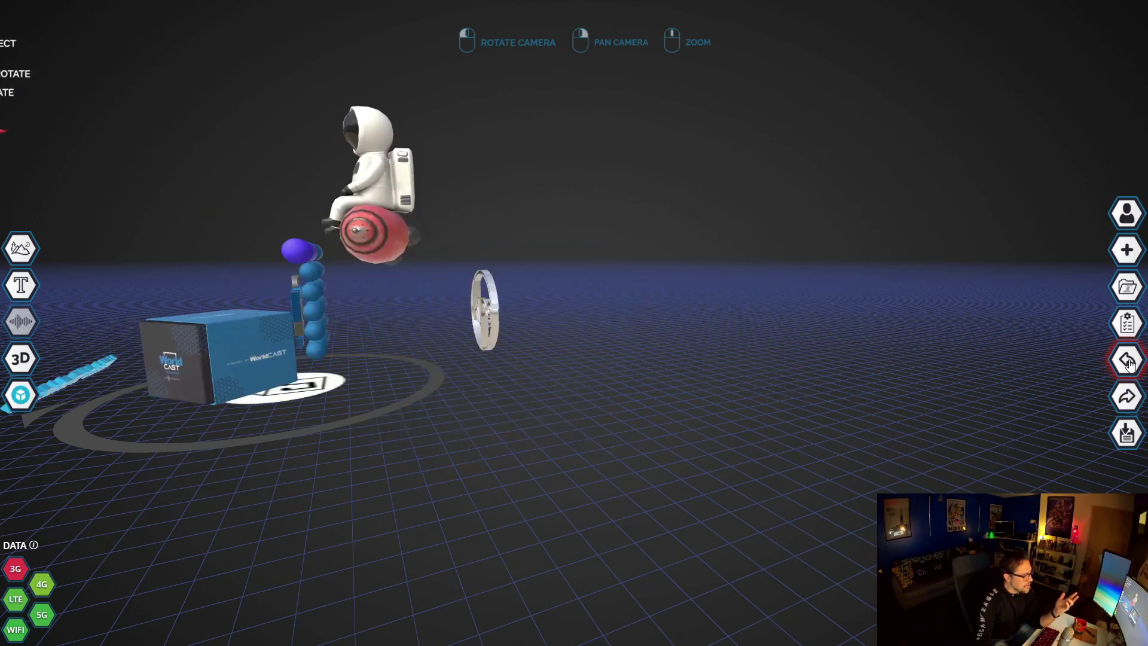
{"action": "left_click", "coordinate": [1129, 363]}
{"action": "left_click", "coordinate": [1128, 362]}
{"action": "left_click", "coordinate": [1128, 363]}
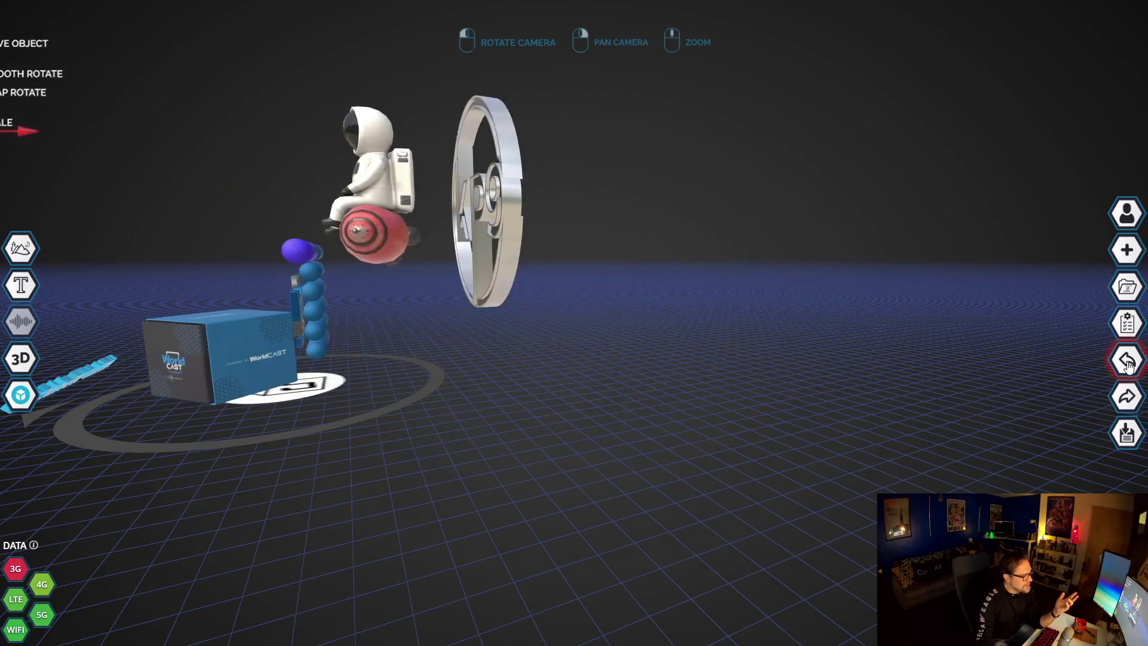
{"action": "left_click", "coordinate": [1129, 362]}
{"action": "left_click", "coordinate": [1128, 363]}
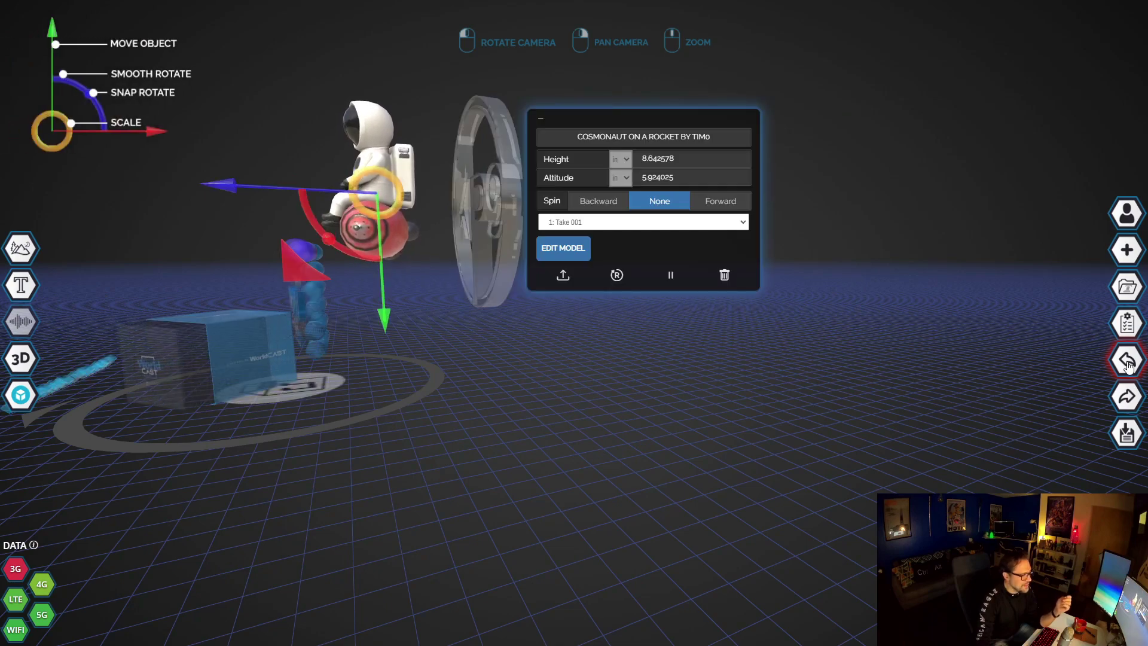
{"action": "left_click", "coordinate": [917, 388]}
- Review the cast's properties, including its name, button fields, size and ShowCAST link, and close them without updating
{"action": "left_click_drag", "start_coordinate": [838, 370], "coordinate": [869, 349]}
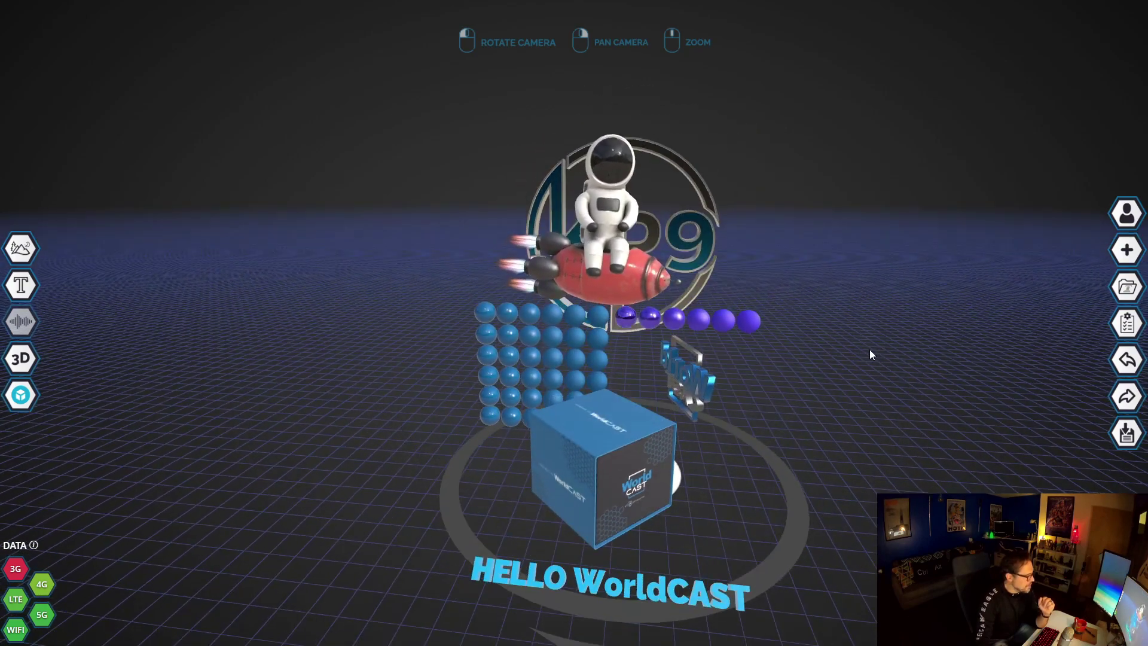
{"action": "left_click", "coordinate": [1117, 326]}
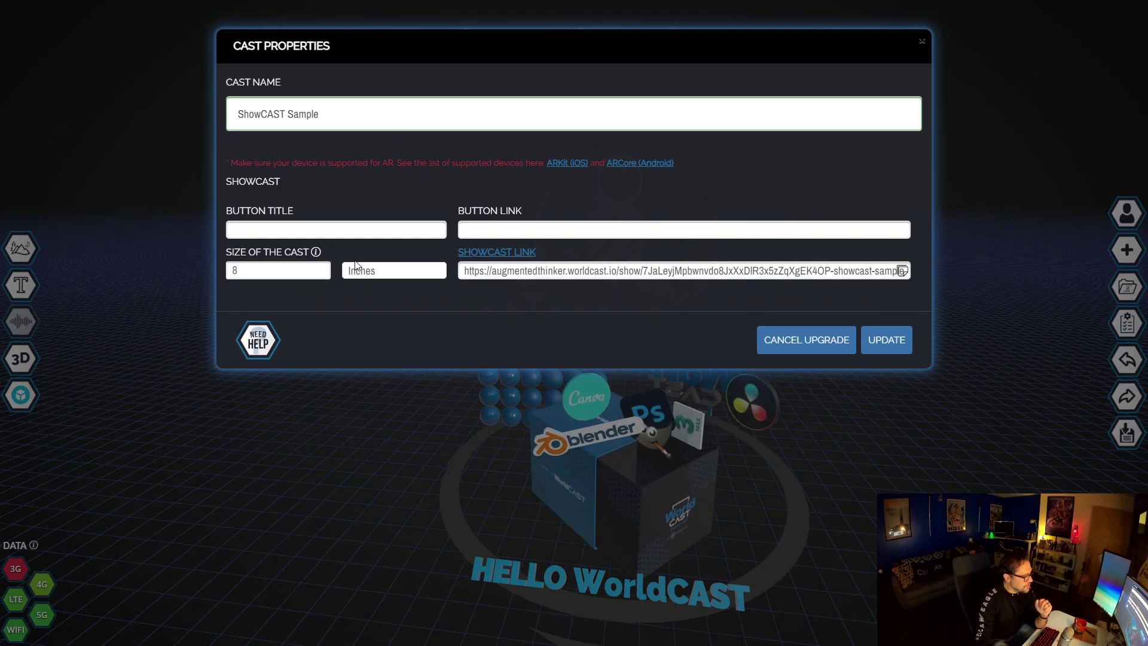
{"action": "left_click", "coordinate": [922, 43]}
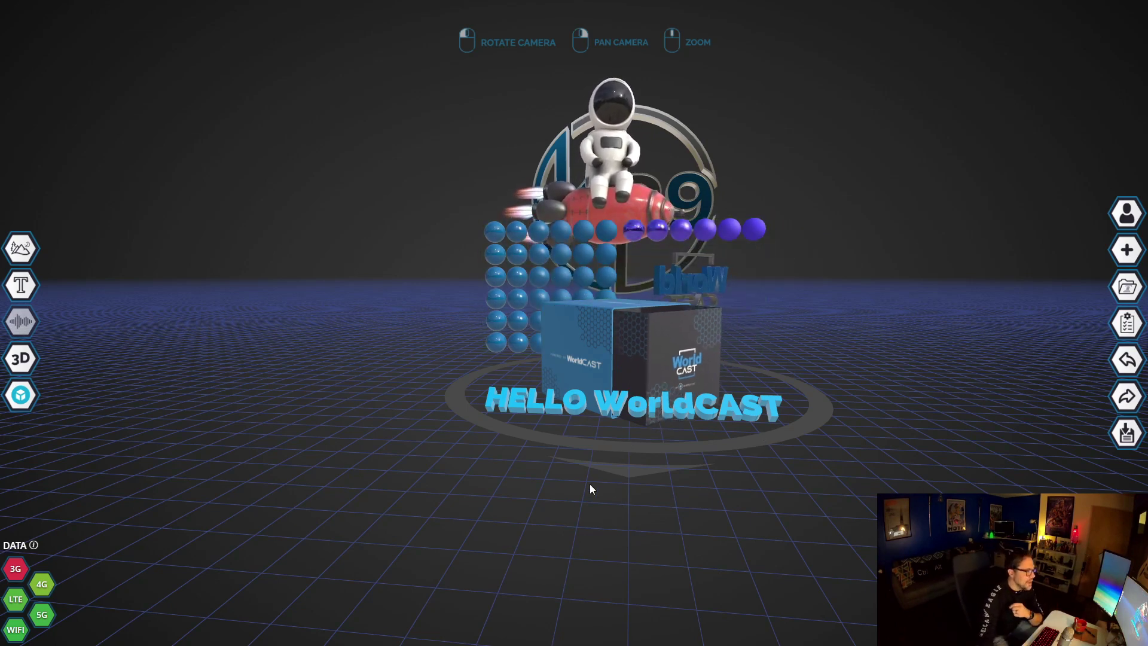
- Select the brand box model behind the HELLO WorldCAST text to show its transform controls and properties
{"action": "left_click_drag", "start_coordinate": [601, 474], "coordinate": [672, 522]}
{"action": "right_click_drag", "start_coordinate": [672, 516], "coordinate": [630, 435]}
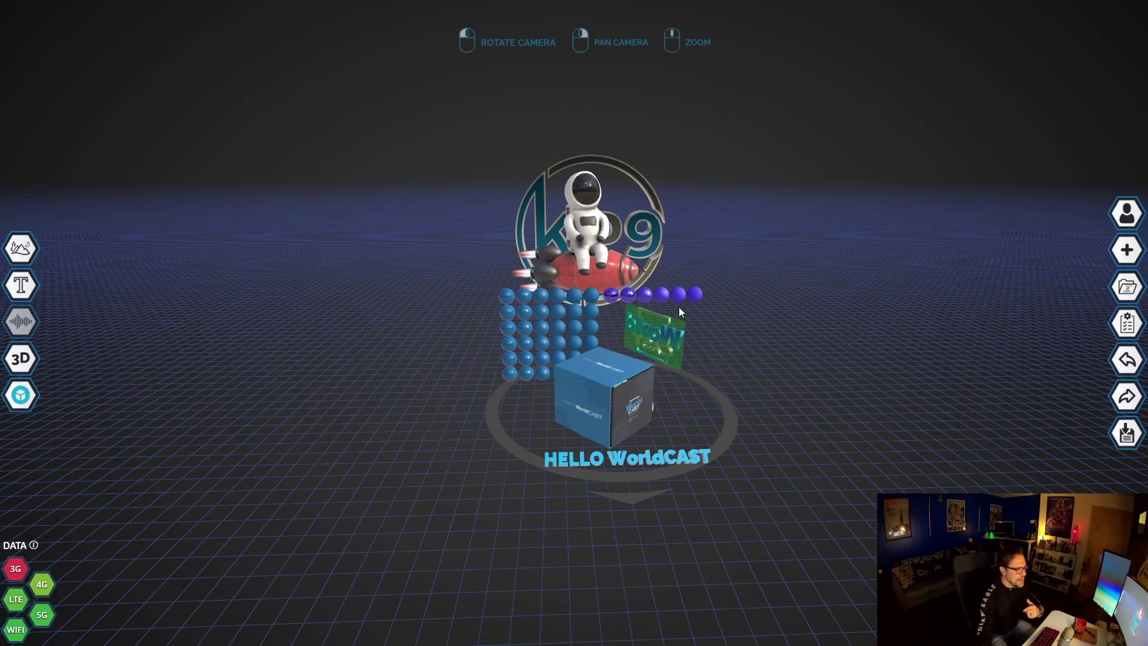
{"action": "scroll", "coordinate": [746, 370], "scroll_direction": "up", "scroll_amount": 2}
{"action": "left_click_drag", "start_coordinate": [756, 405], "coordinate": [754, 395]}
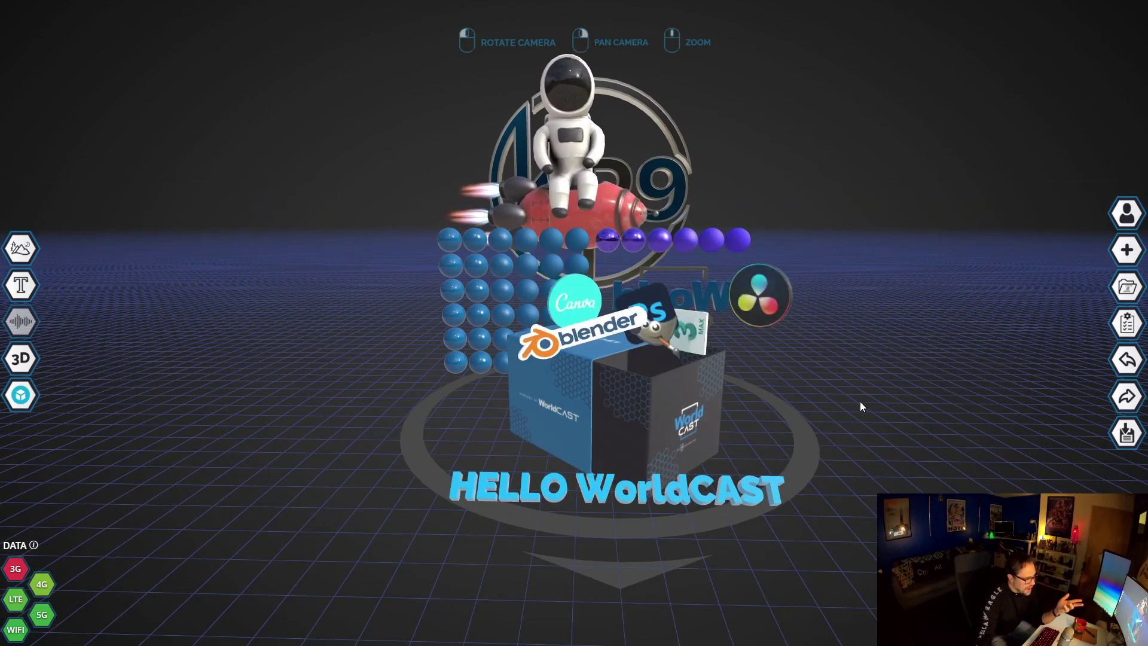
{"action": "left_click", "coordinate": [556, 422]}
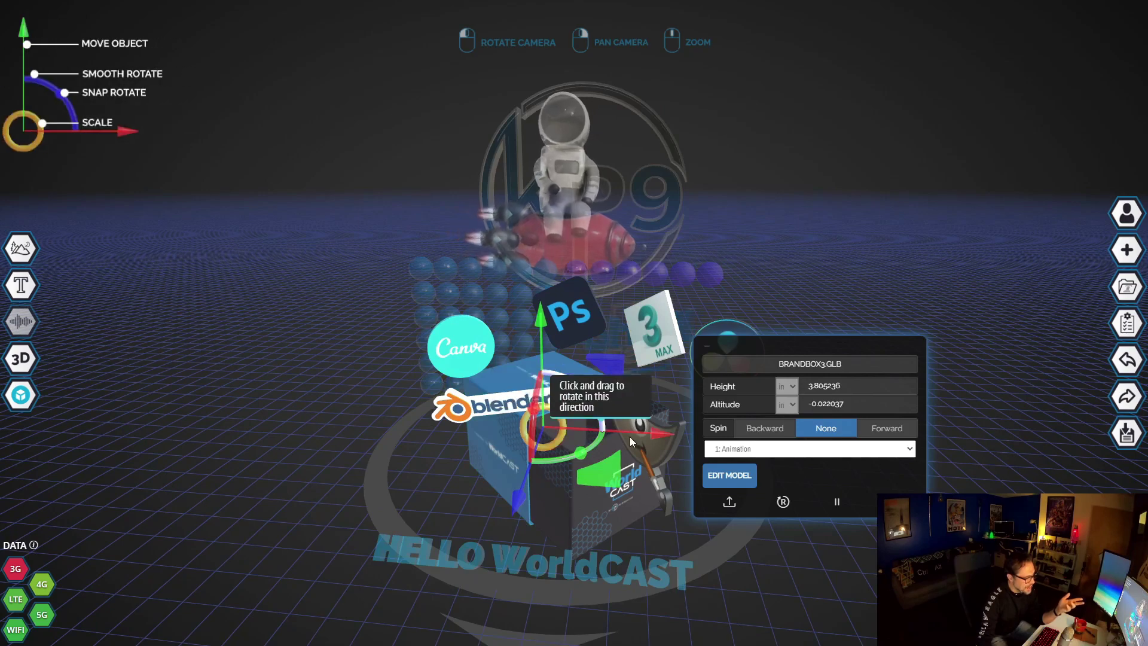
- Select the HELLO WorldCAST text to show its transform controls and font, weight, width and thickness settings
{"action": "left_click_drag", "start_coordinate": [599, 543], "coordinate": [697, 570]}
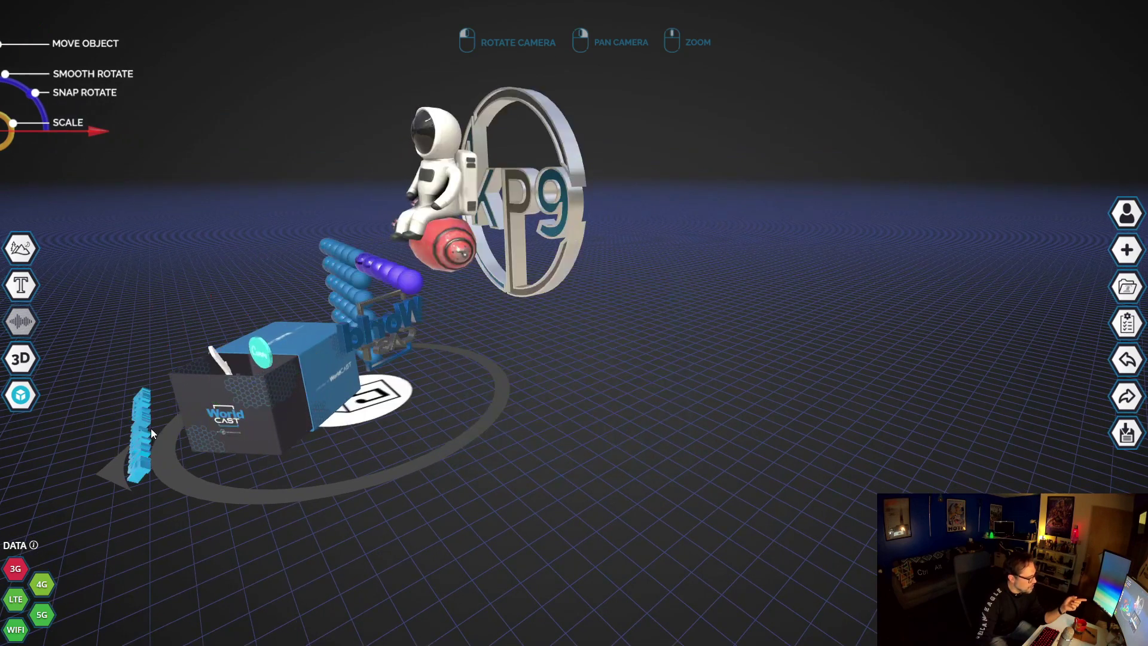
{"action": "left_click", "coordinate": [136, 424]}
{"action": "left_click_drag", "start_coordinate": [141, 423], "coordinate": [193, 416]}
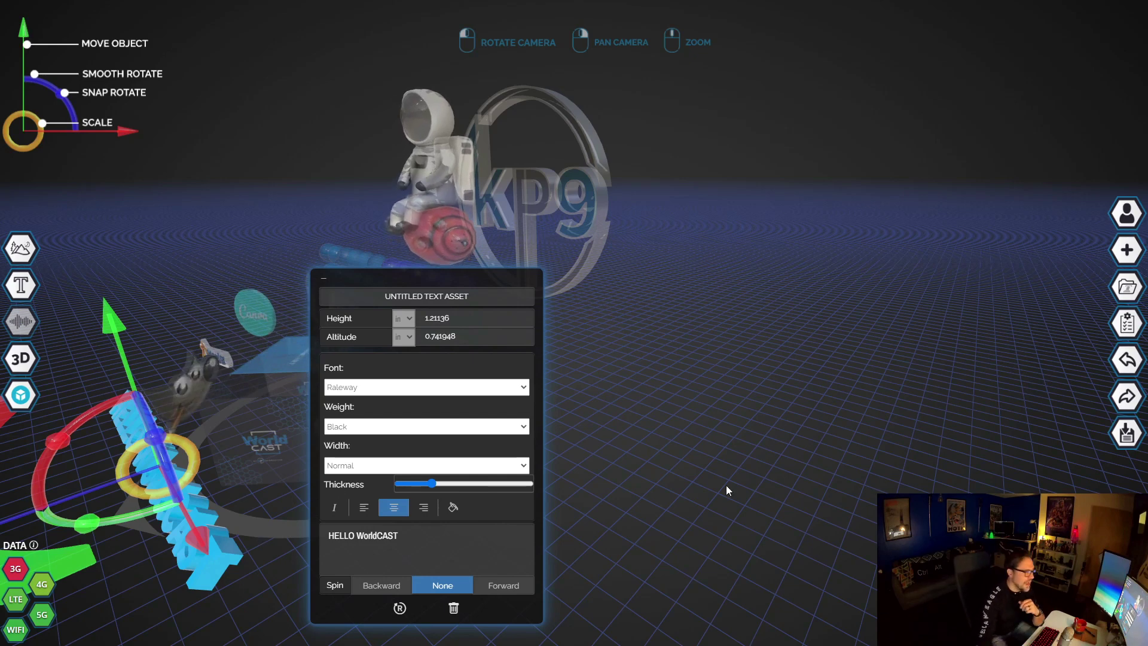
- Check the unit options for the cast's size in the cast properties and close them without updating
{"action": "left_click", "coordinate": [1124, 324]}
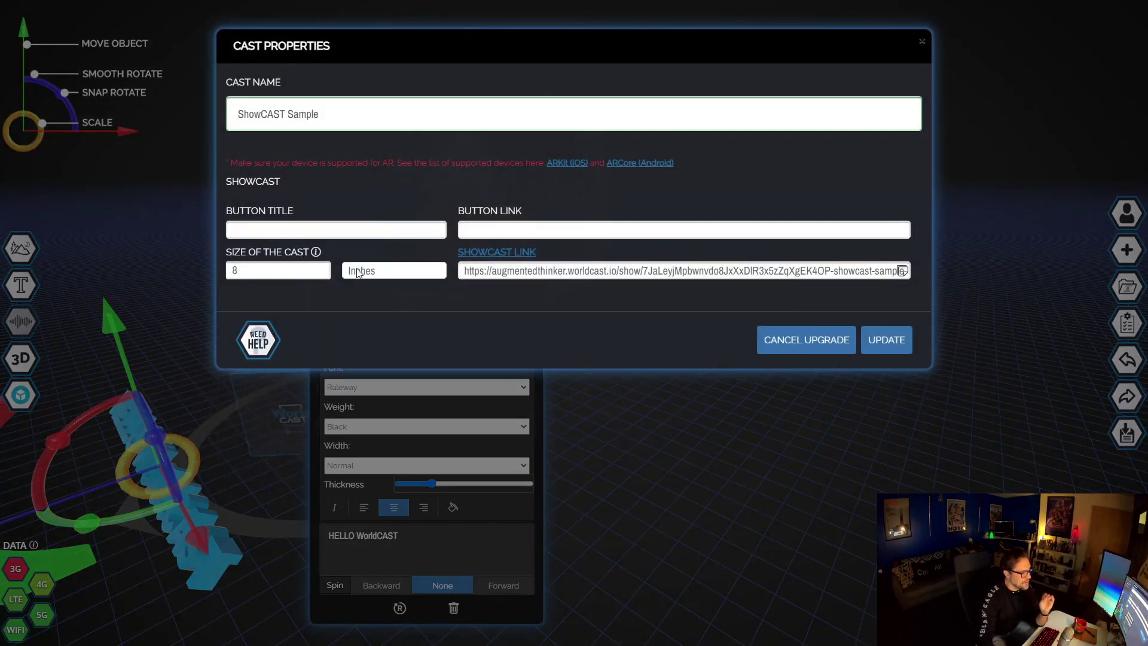
{"action": "left_click", "coordinate": [376, 272]}
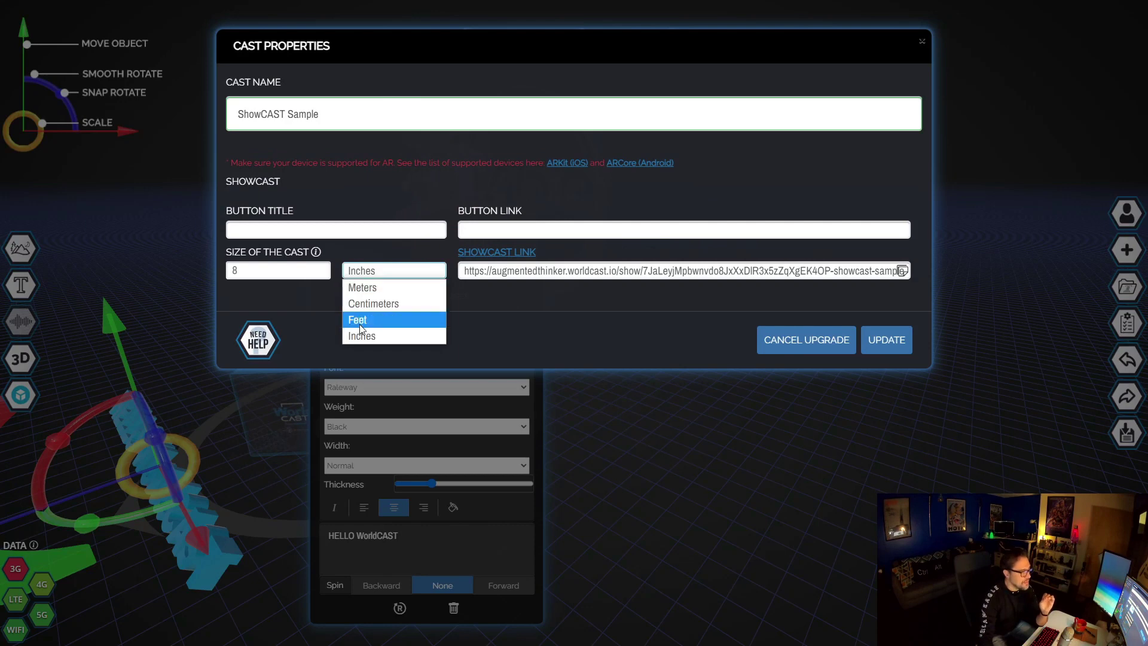
{"action": "left_click", "coordinate": [921, 41]}
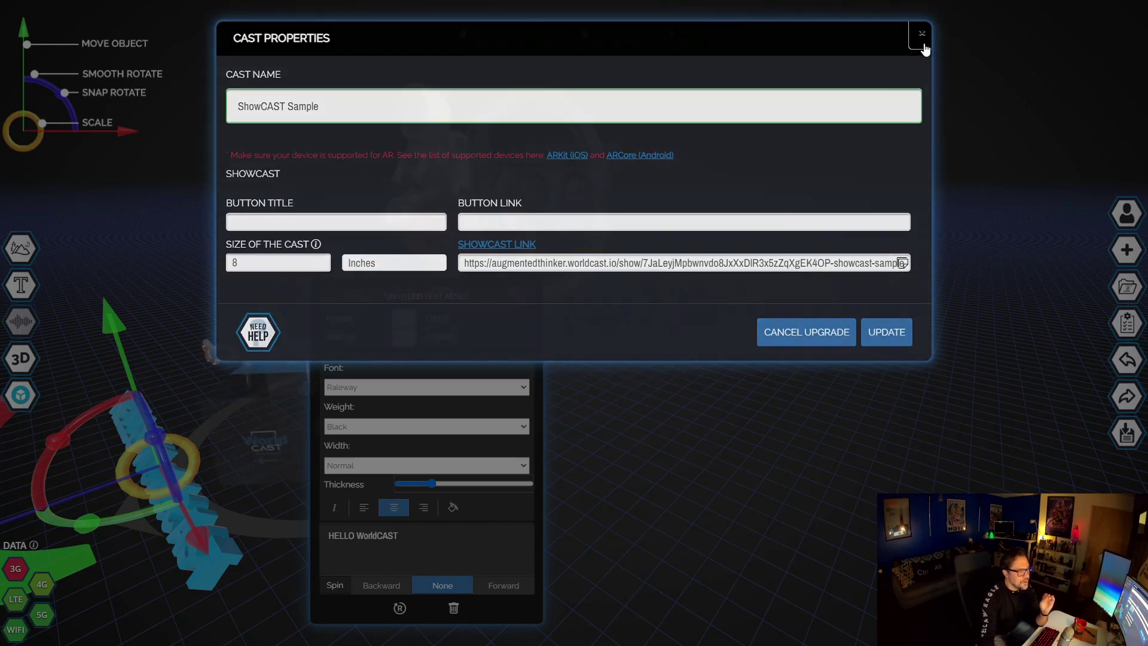
- Compare the properties of the brand box, the sphere material chart and the HELLO WorldCAST text, ending with the brand box selected
{"action": "left_click_drag", "start_coordinate": [884, 316], "coordinate": [975, 328]}
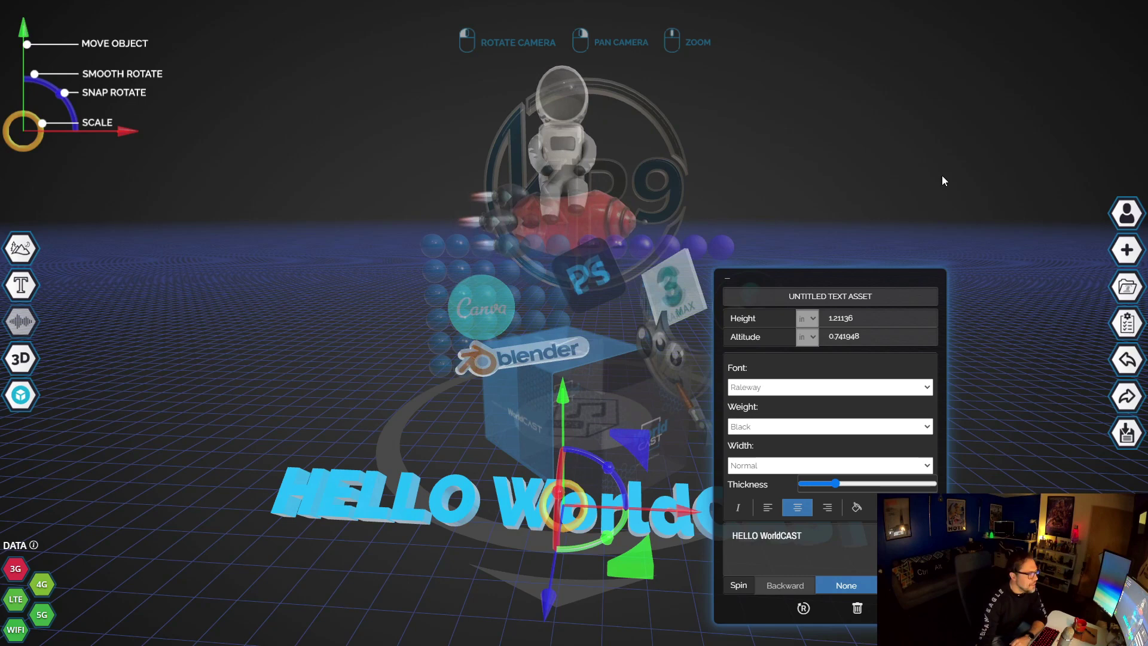
{"action": "left_click_drag", "start_coordinate": [940, 172], "coordinate": [945, 166]}
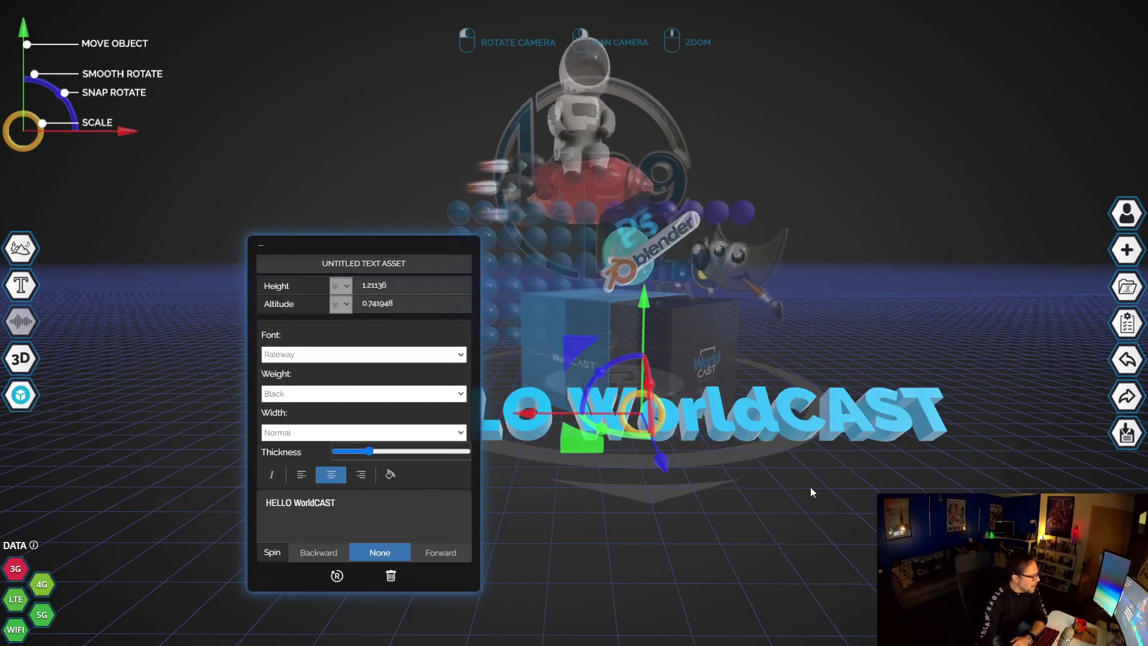
{"action": "left_click", "coordinate": [616, 318]}
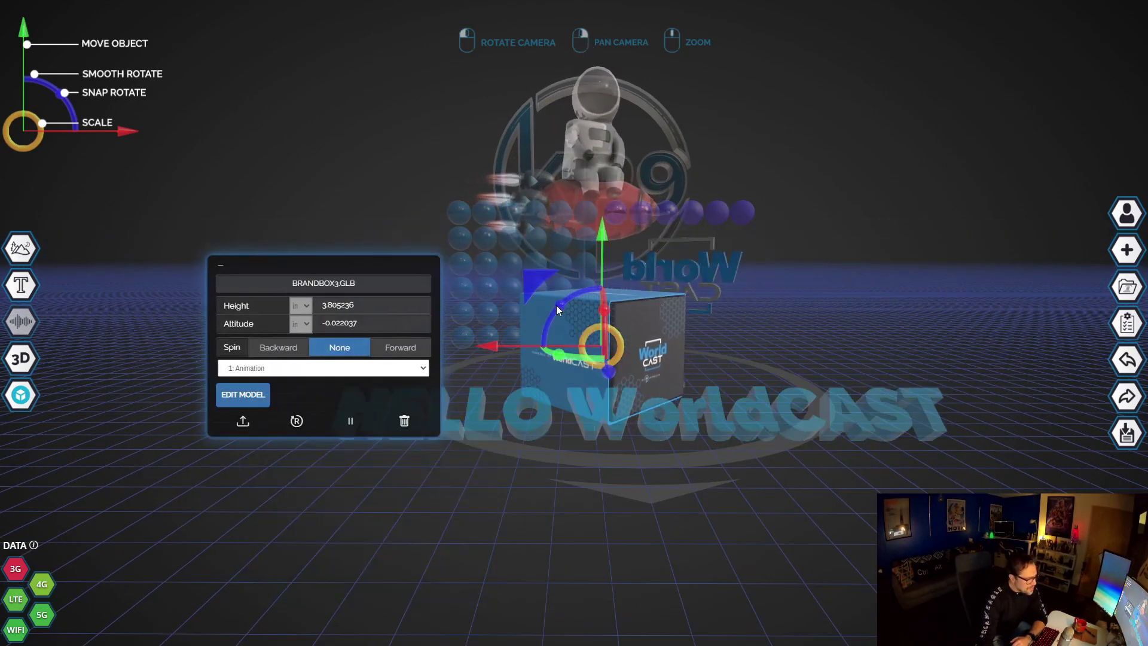
{"action": "left_click", "coordinate": [514, 237]}
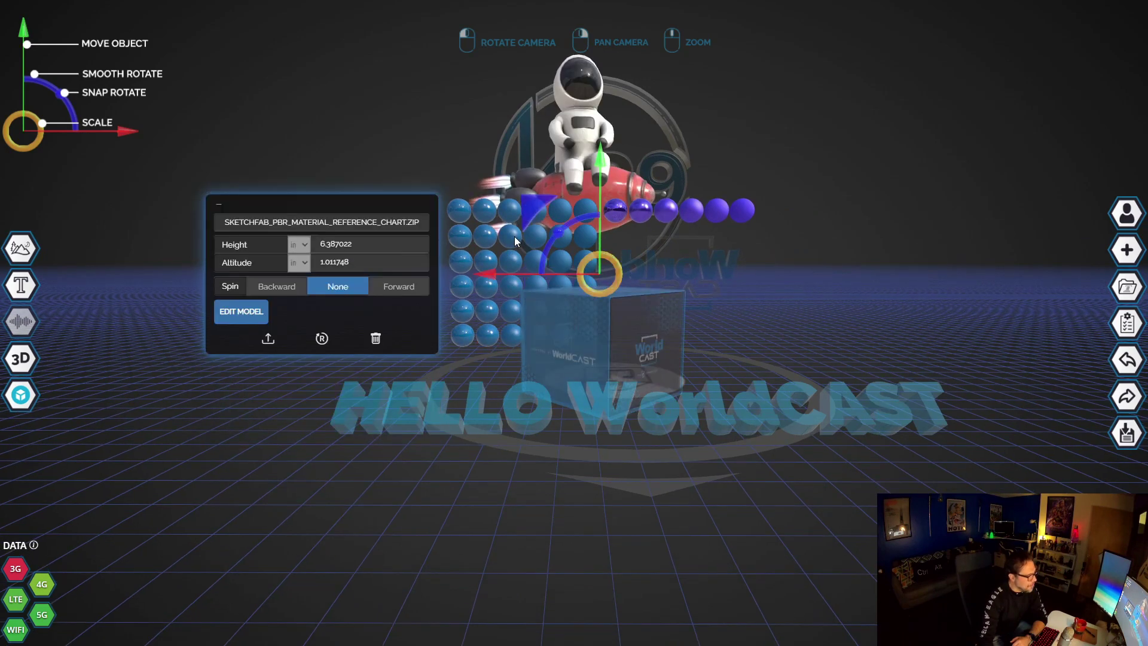
{"action": "left_click", "coordinate": [519, 392]}
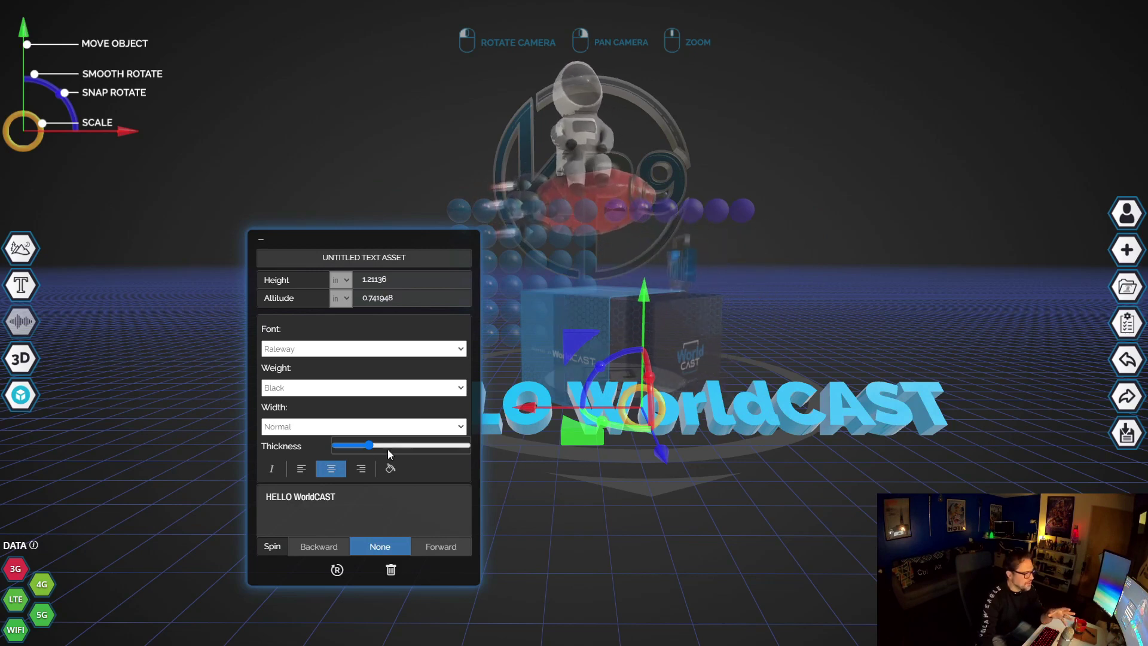
{"action": "left_click", "coordinate": [551, 328]}
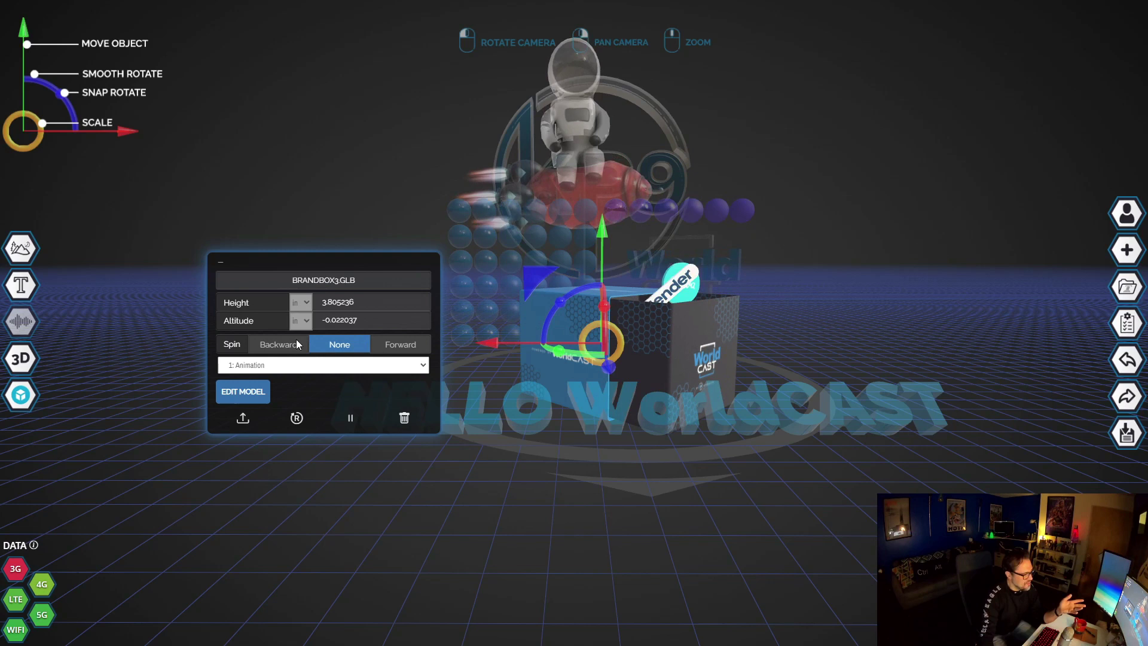
- Try the Backward and Forward spin on the brand box, set its spin back to None, and clear the selection
{"action": "left_click", "coordinate": [281, 343]}
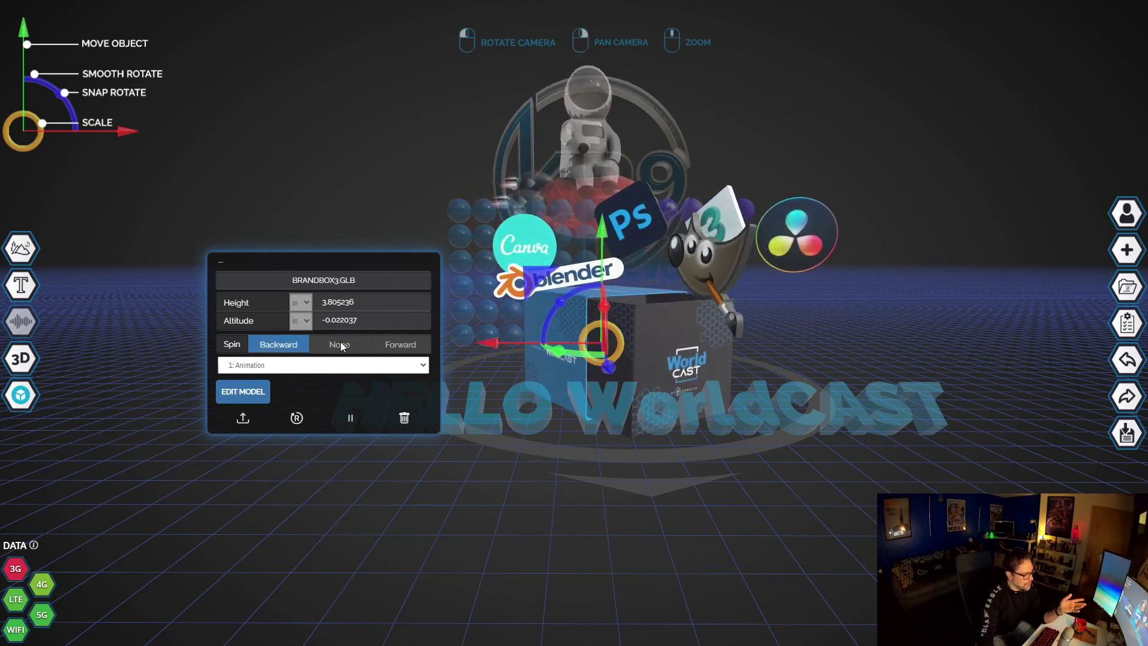
{"action": "left_click", "coordinate": [339, 344]}
{"action": "left_click", "coordinate": [394, 344]}
{"action": "left_click", "coordinate": [340, 344]}
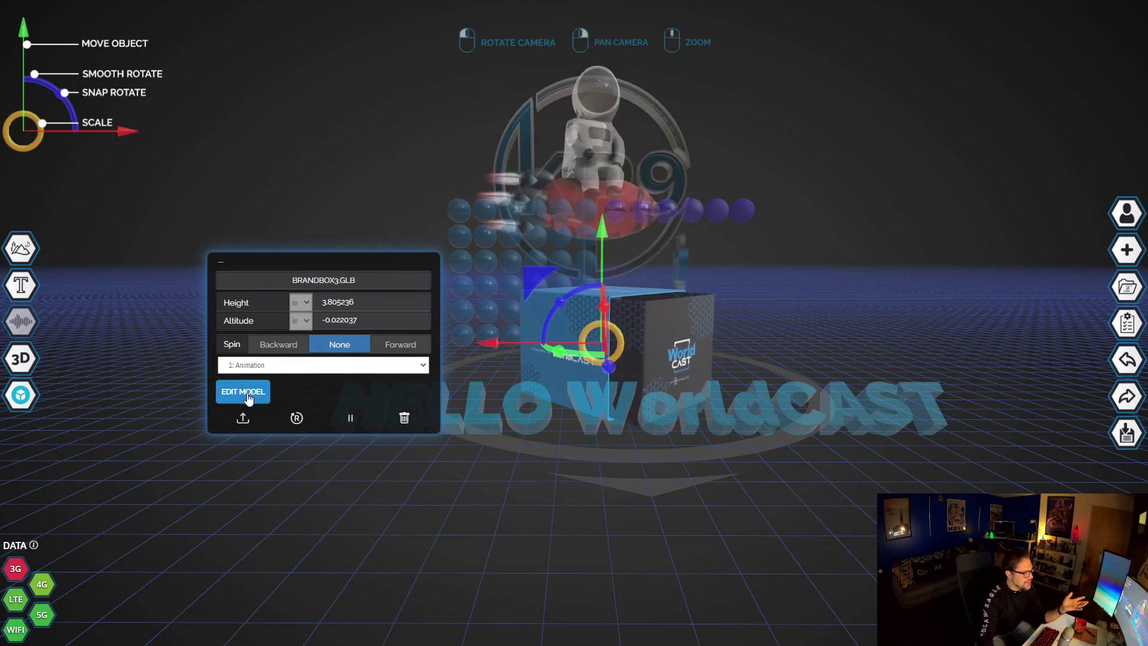
{"action": "left_click", "coordinate": [580, 489]}
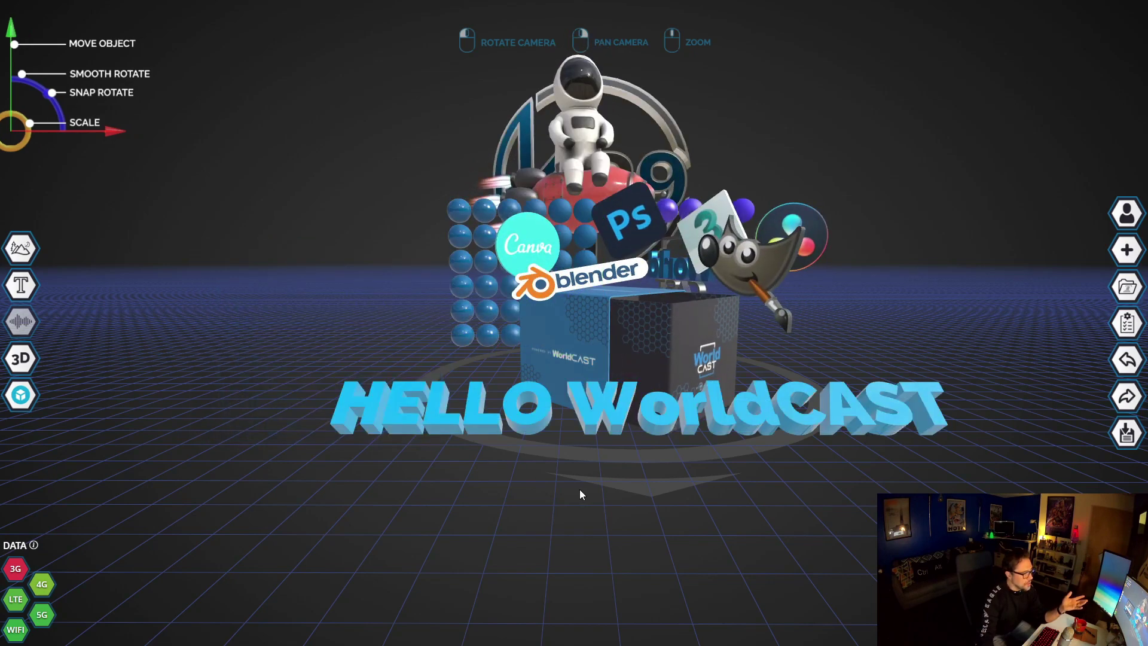
- Look over the asset types that can be added, and show the properties of the 01. SPORTS (FULL).MP3 audio asset
{"action": "left_click_drag", "start_coordinate": [682, 486], "coordinate": [658, 501]}
{"action": "mouse_move", "coordinate": [39, 246]}
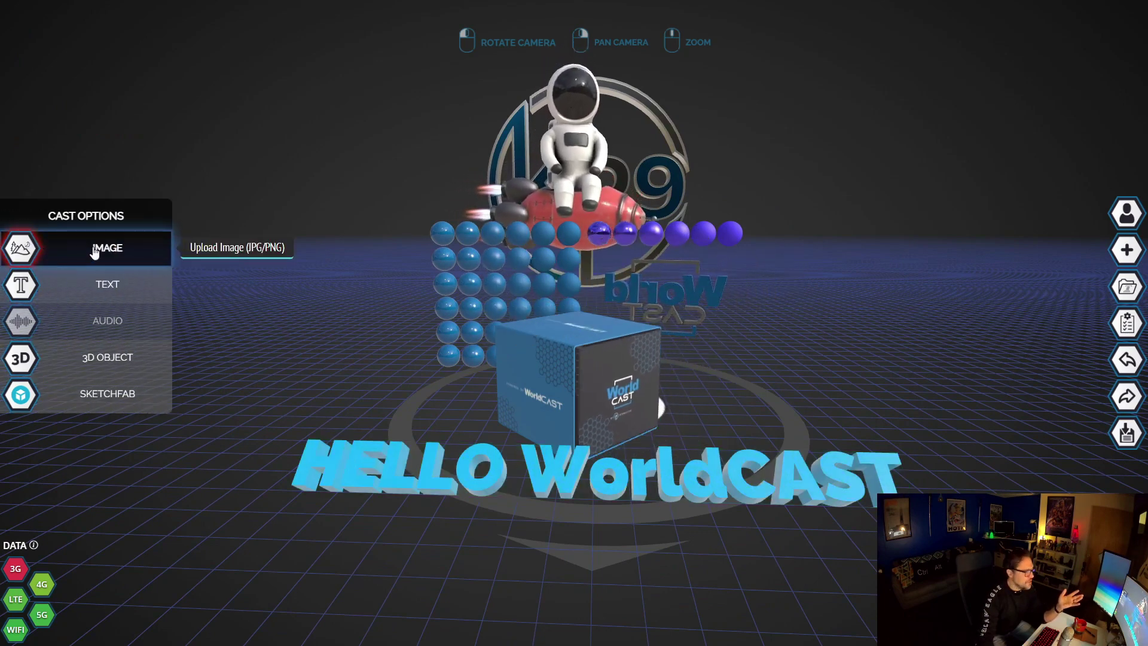
{"action": "left_click", "coordinate": [231, 321]}
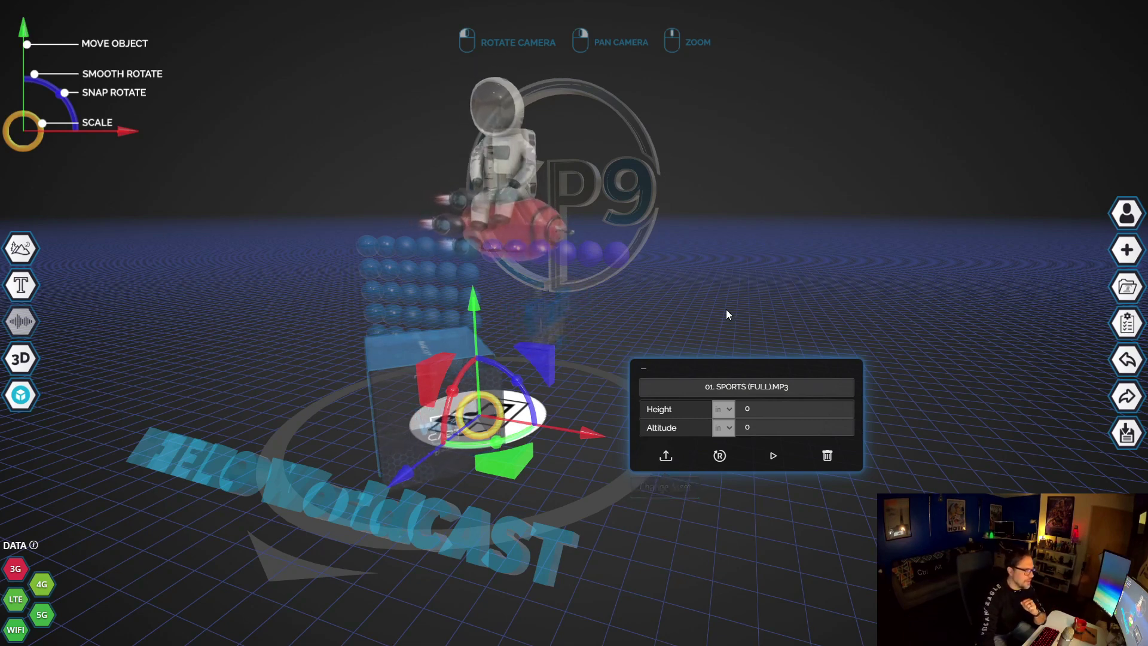
{"action": "left_click_drag", "start_coordinate": [726, 309], "coordinate": [752, 303]}
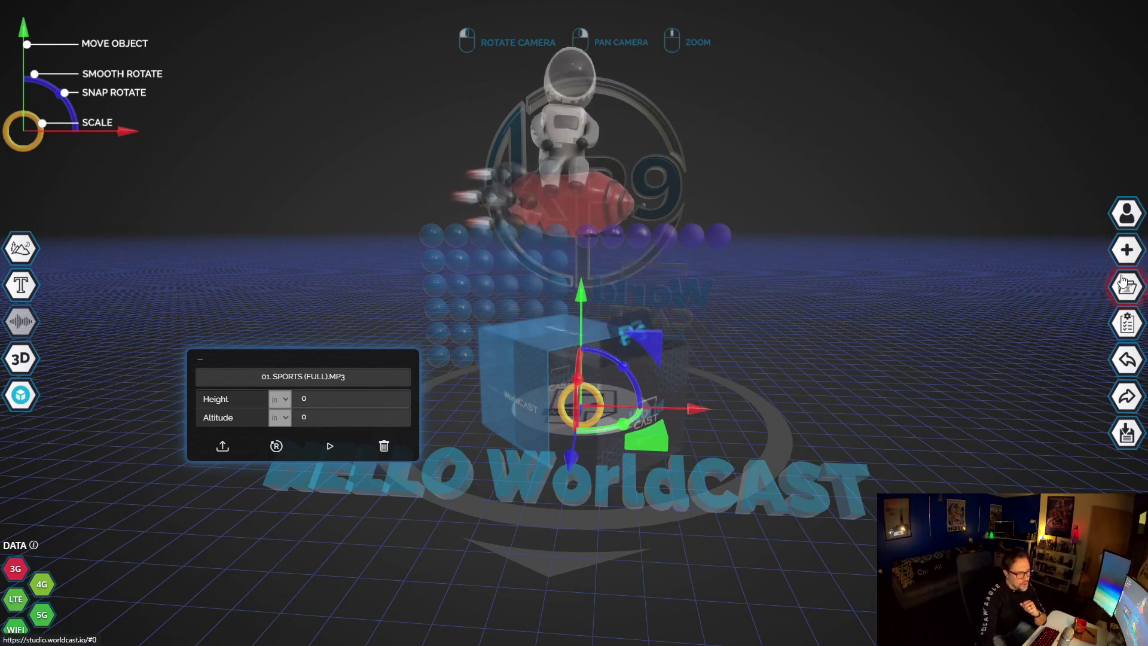
- View the account settings and close them without changing anything
{"action": "left_click", "coordinate": [1047, 213]}
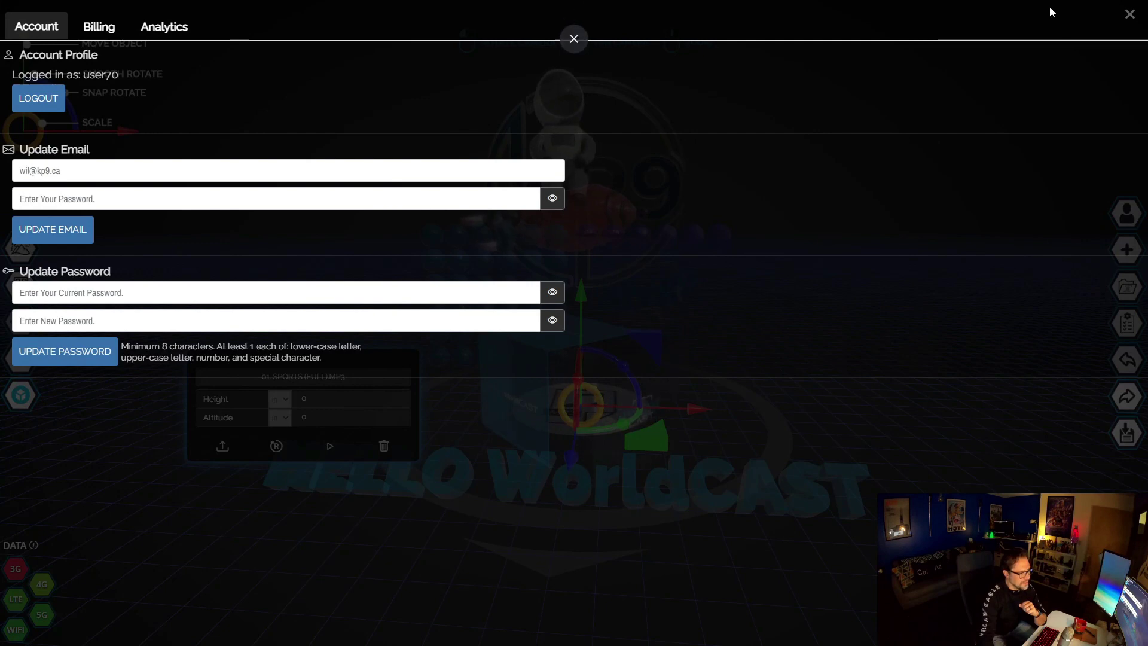
{"action": "left_click", "coordinate": [1129, 16]}
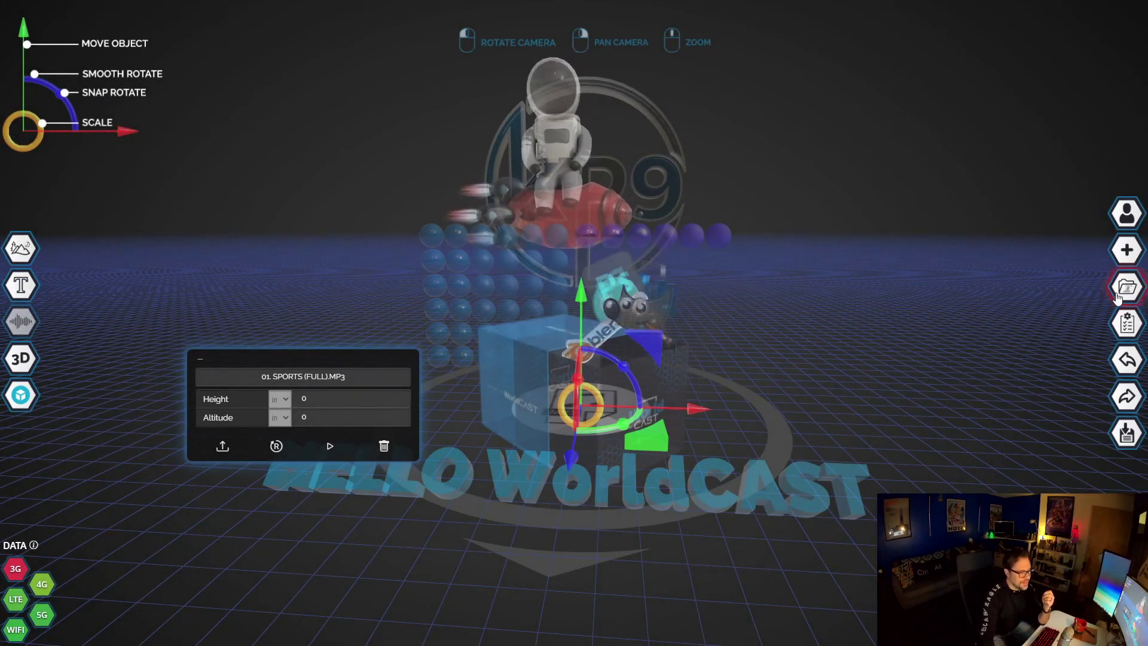
- Start another cast despite the unsaved changes, review the PrintCAST, ShowCAST and GeoCAST studio choices, and close them without selecting one
{"action": "left_click", "coordinate": [1127, 252]}
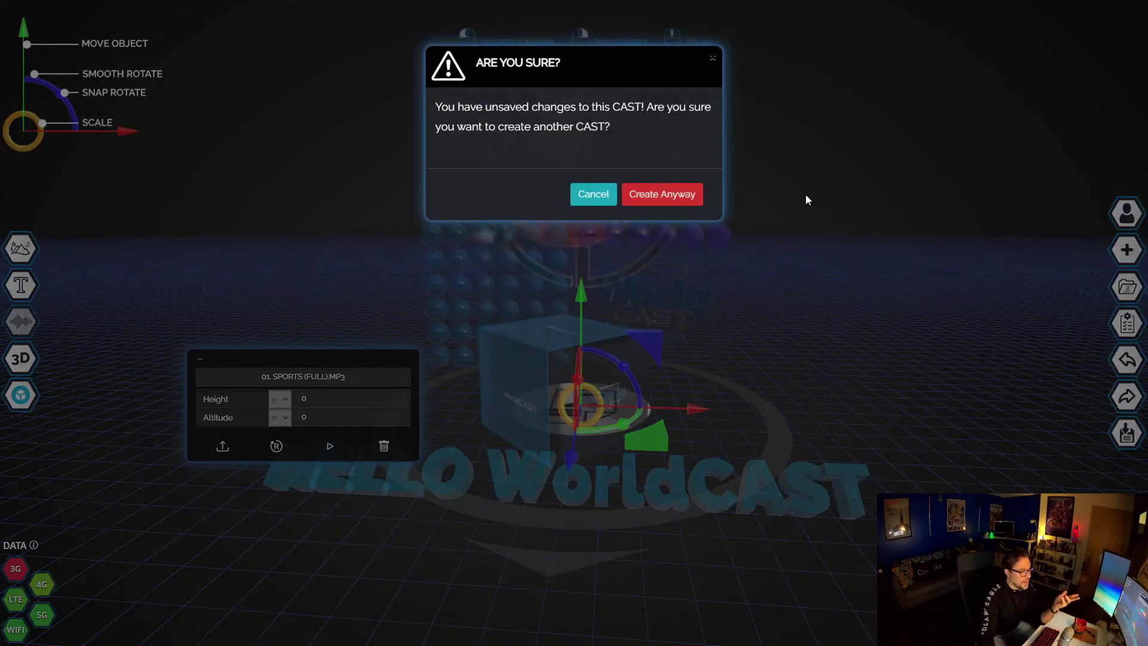
{"action": "left_click", "coordinate": [659, 198]}
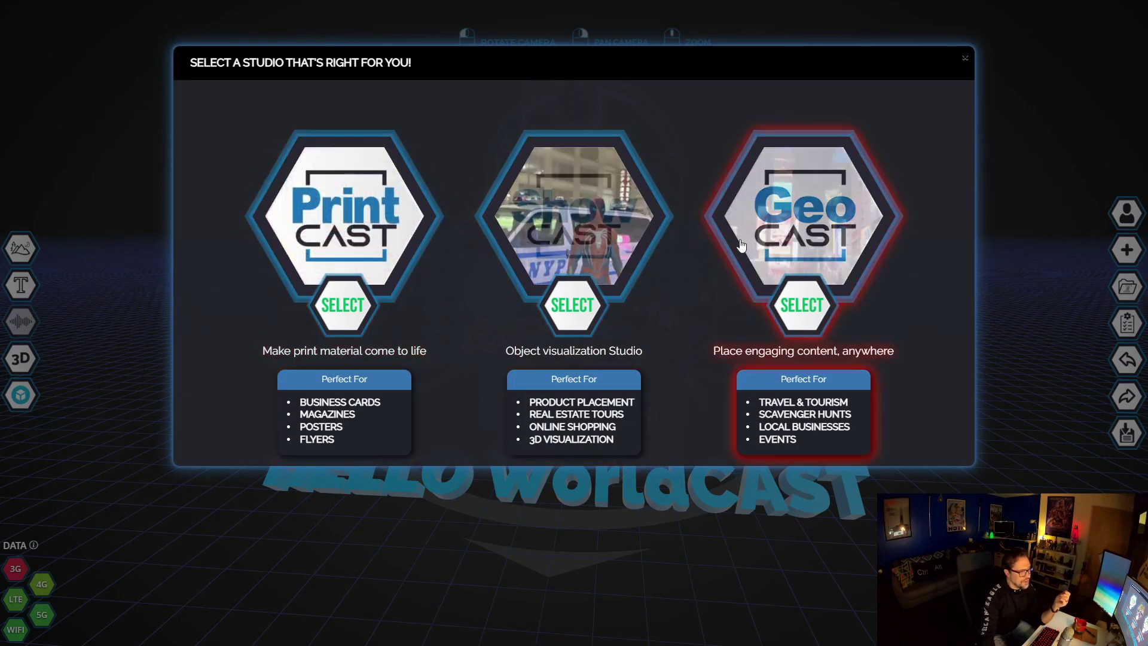
{"action": "left_click", "coordinate": [965, 58]}
- Open the list of casts, expand its filters and limit the list to ShowCAST projects
{"action": "left_click", "coordinate": [1124, 288]}
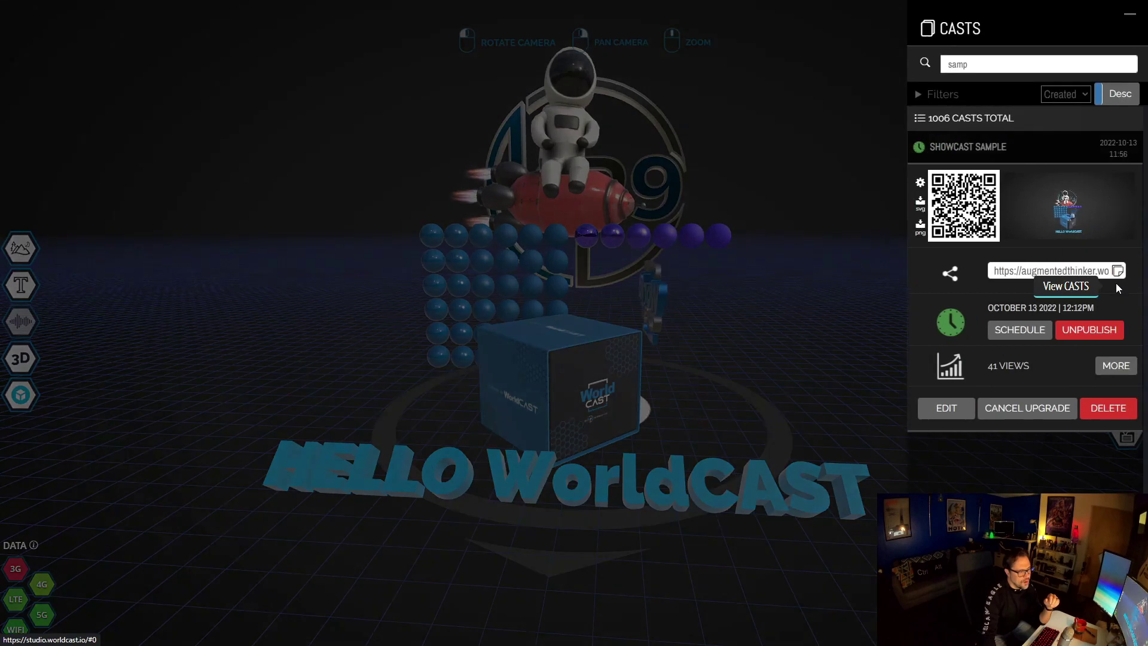
{"action": "left_click", "coordinate": [936, 96]}
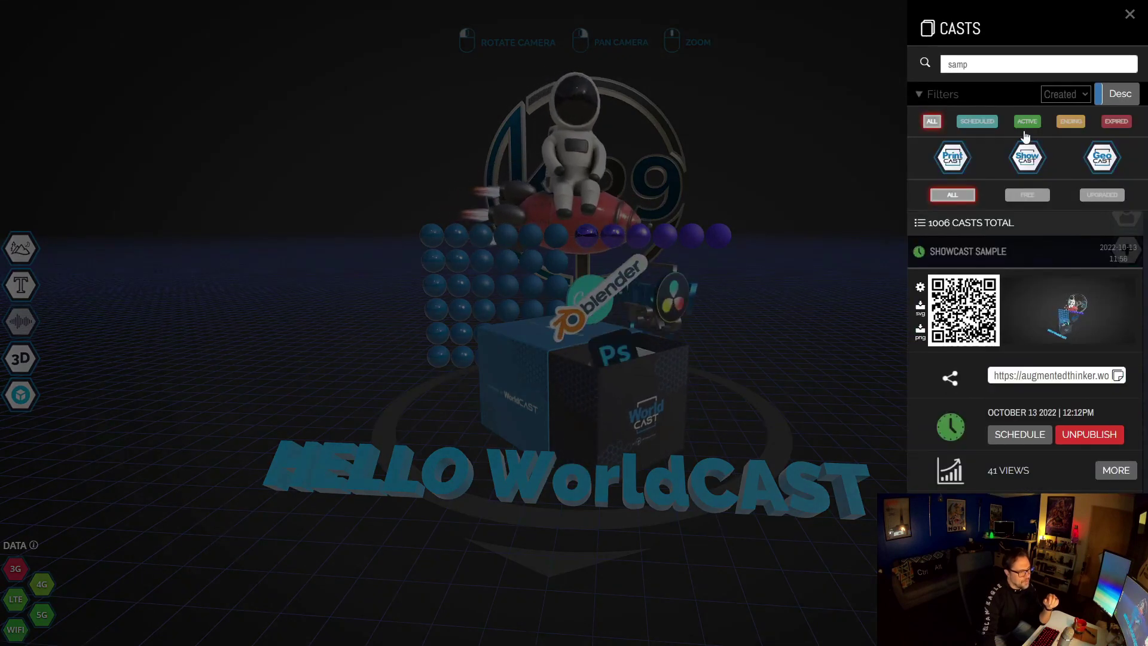
{"action": "left_click", "coordinate": [984, 158]}
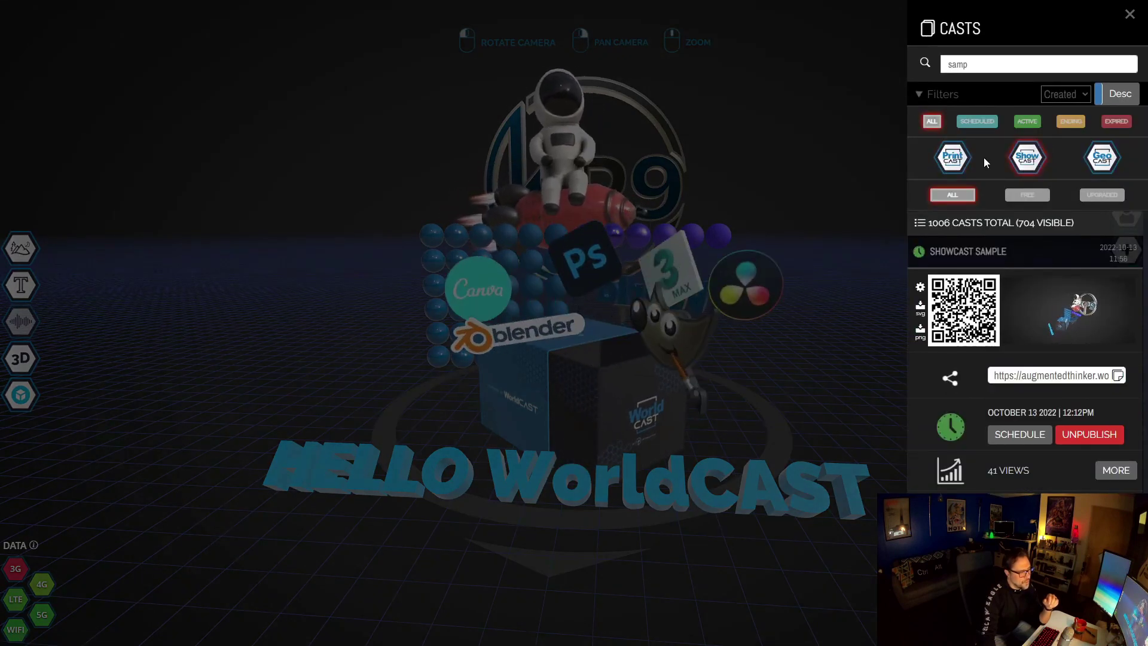
- Clear the keyword search in the list of casts, check the sorting options and open the SORCERESS cast's entry
{"action": "left_click_drag", "start_coordinate": [972, 64], "coordinate": [905, 73]}
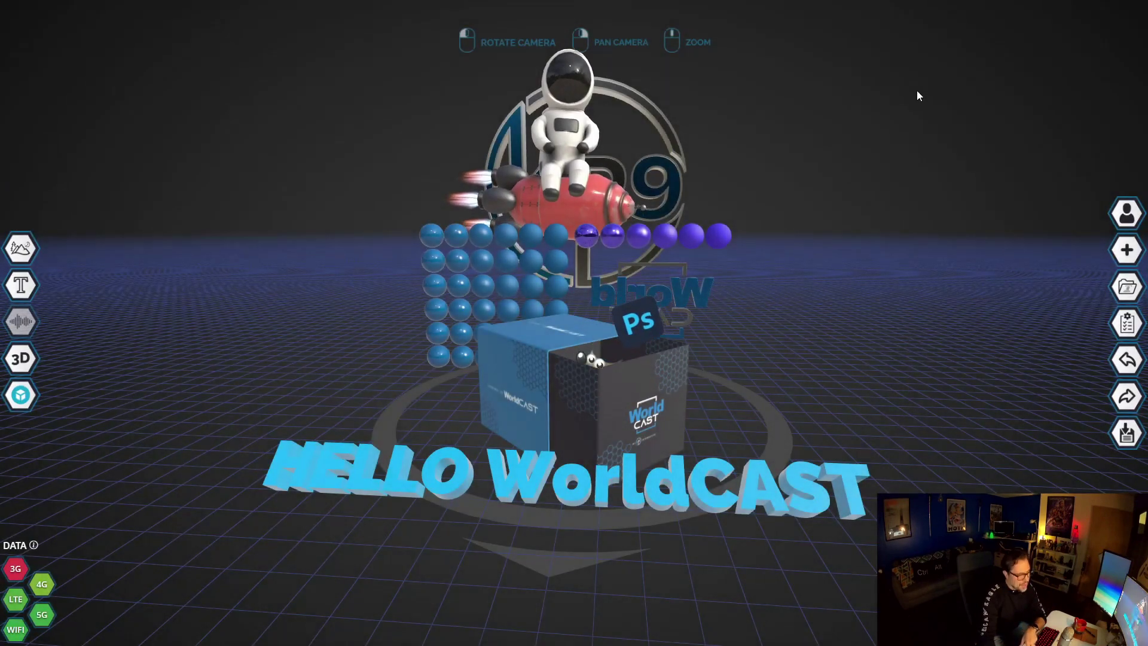
{"action": "left_click", "coordinate": [1126, 287]}
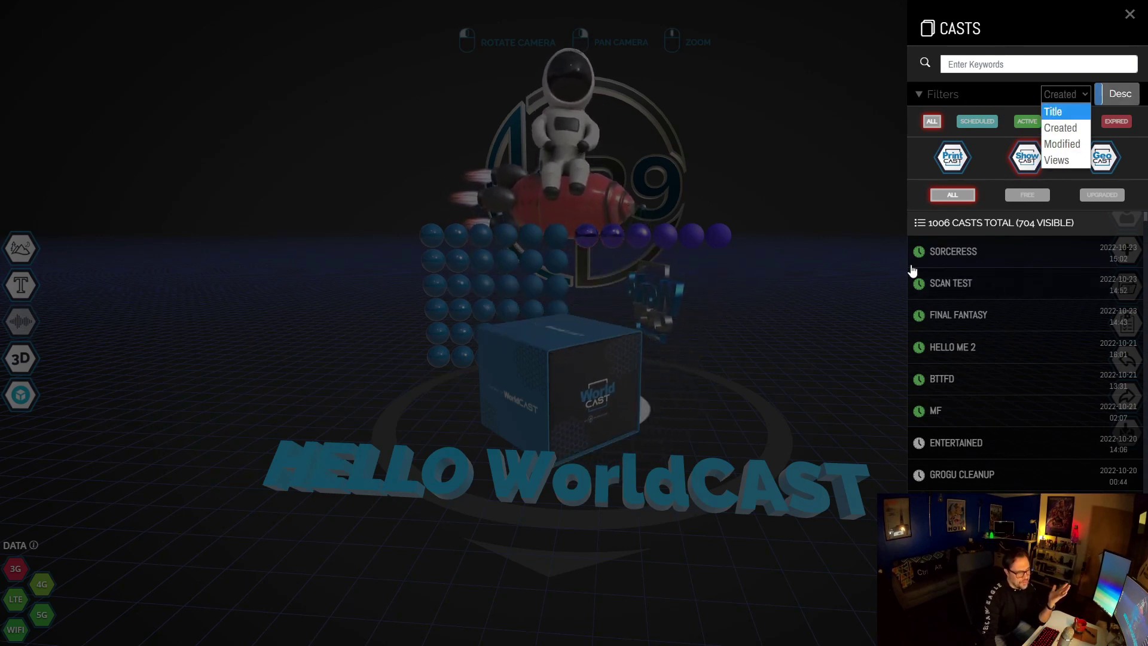
{"action": "left_click", "coordinate": [947, 263]}
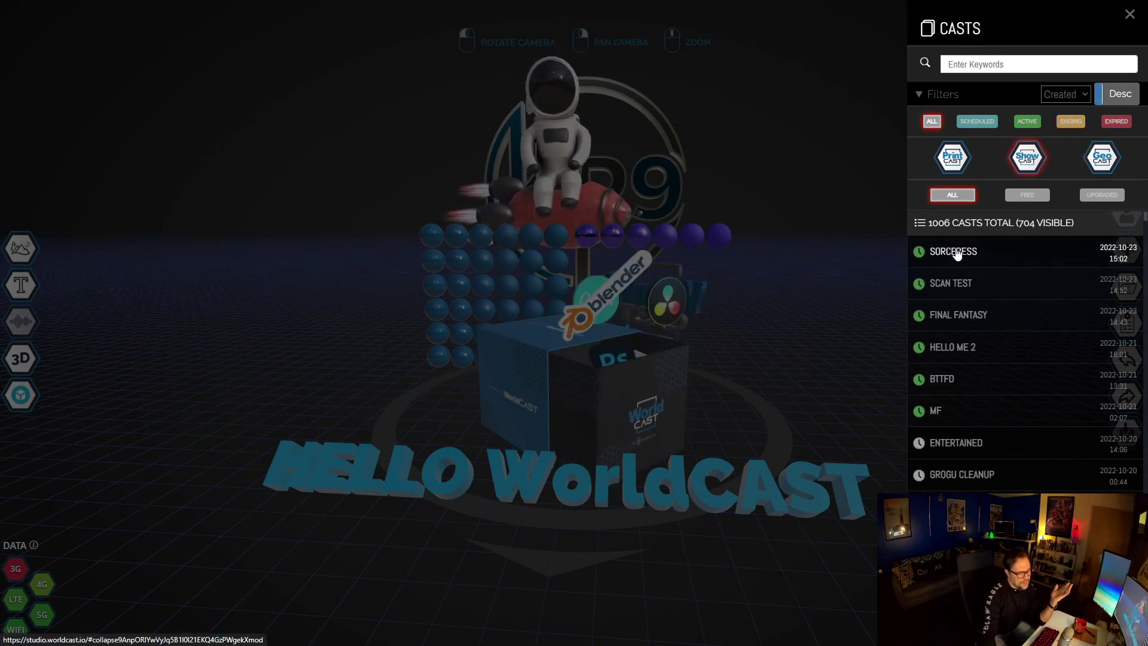
{"action": "left_click", "coordinate": [950, 254]}
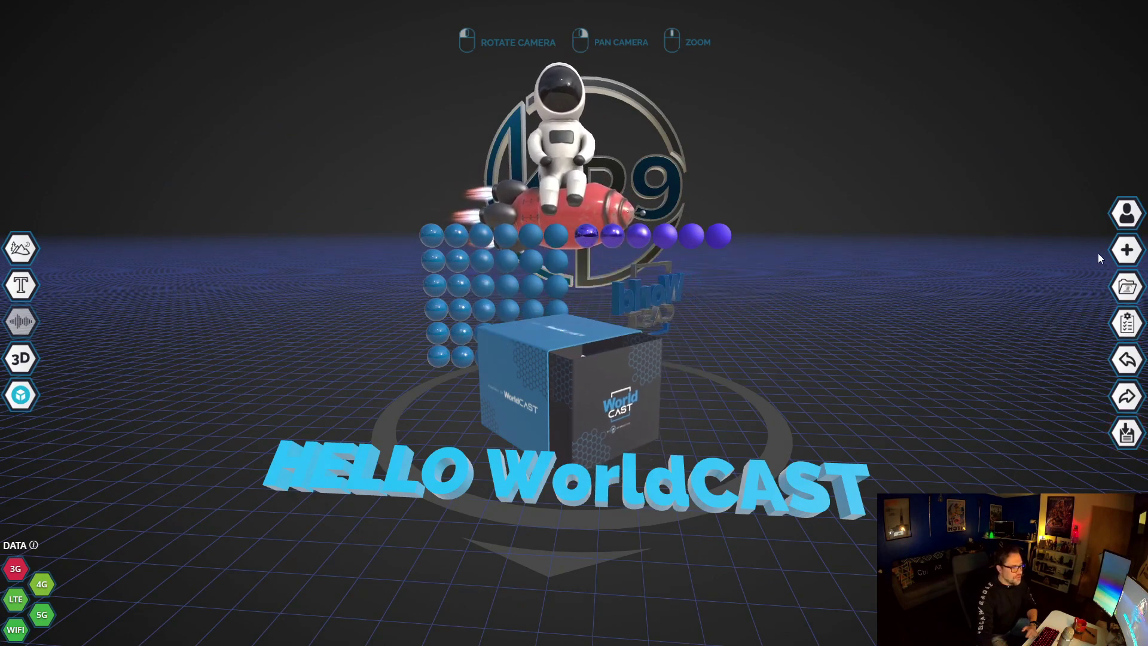
- Select the brand box and the sphere material chart in close-up to compare their controls and properties
{"action": "mouse_move", "coordinate": [902, 394]}
{"action": "left_mouse_down"}
{"action": "mouse_move", "coordinate": [921, 394]}
{"action": "mouse_move", "coordinate": [853, 391]}
{"action": "mouse_move", "coordinate": [902, 389]}
{"action": "mouse_move", "coordinate": [897, 374]}
{"action": "left_mouse_up"}
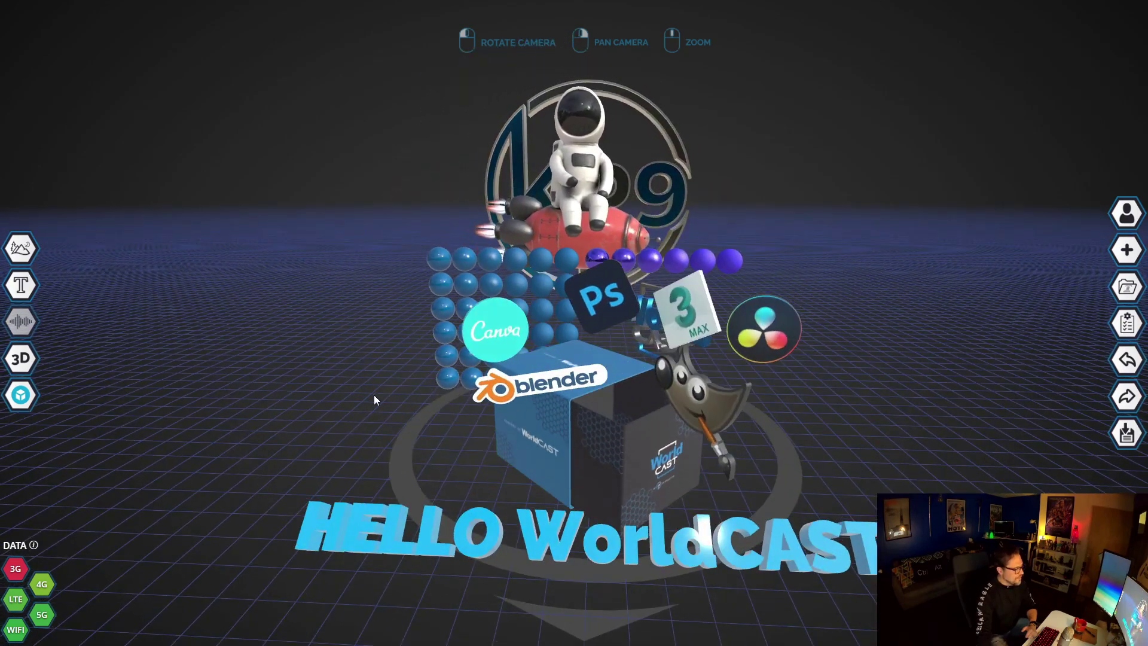
{"action": "left_click", "coordinate": [582, 396]}
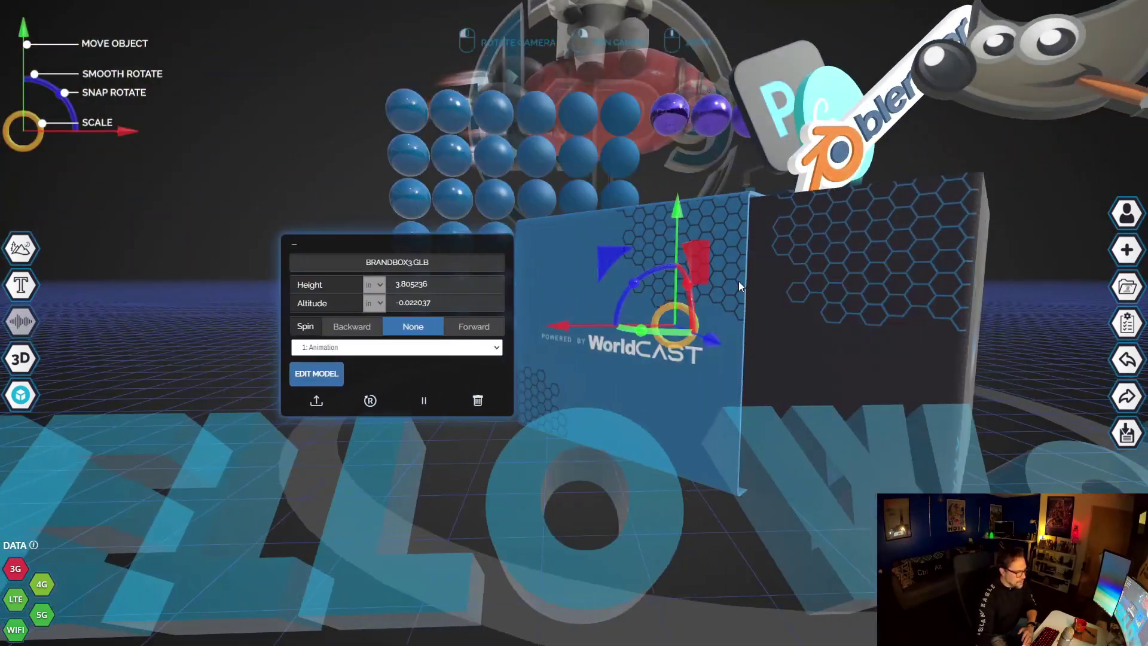
{"action": "left_click_drag", "start_coordinate": [801, 289], "coordinate": [644, 293]}
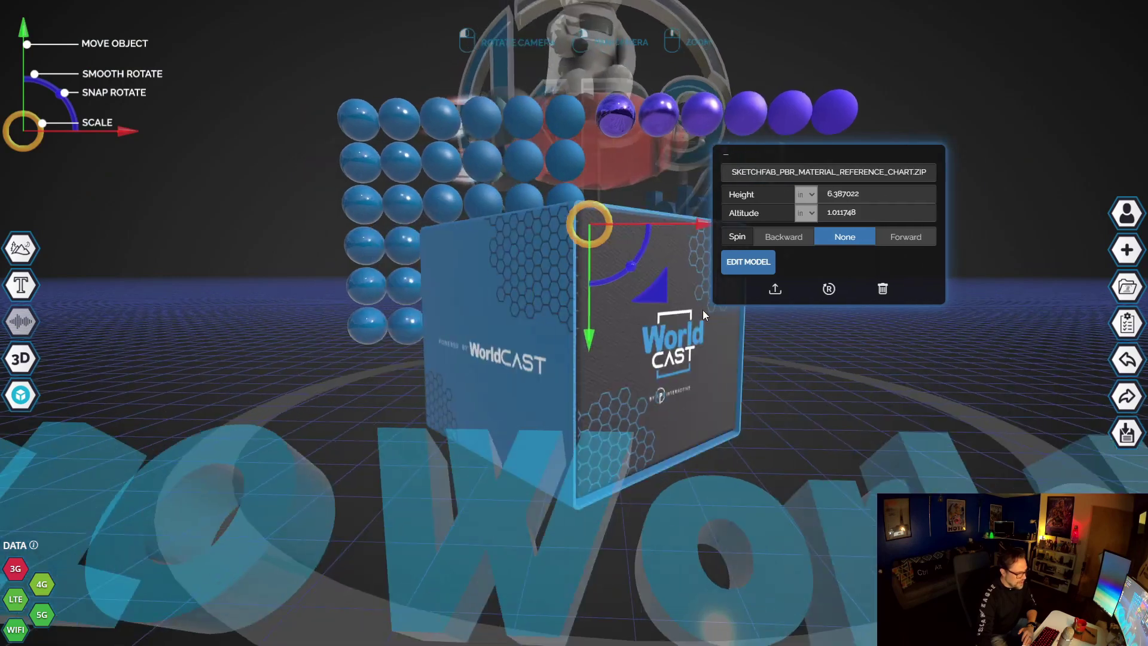